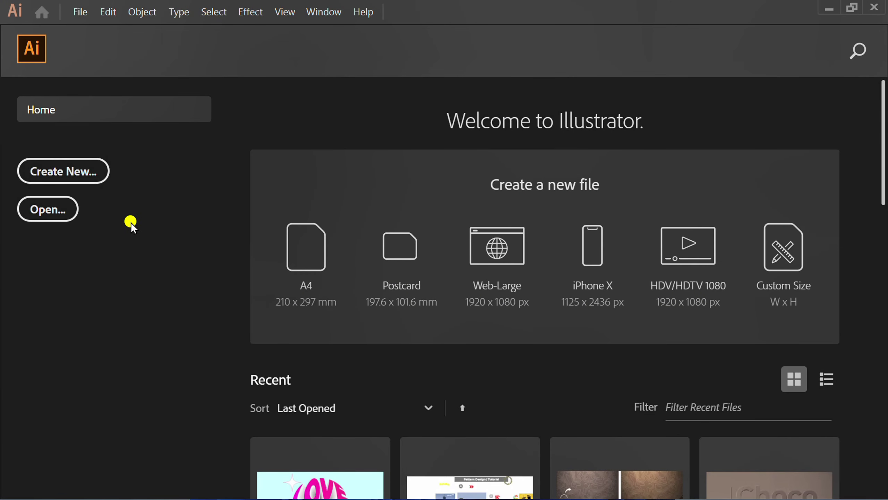
# Create a new blank document 1280 pt wide and 720 pt high
pyautogui.click(85, 172)
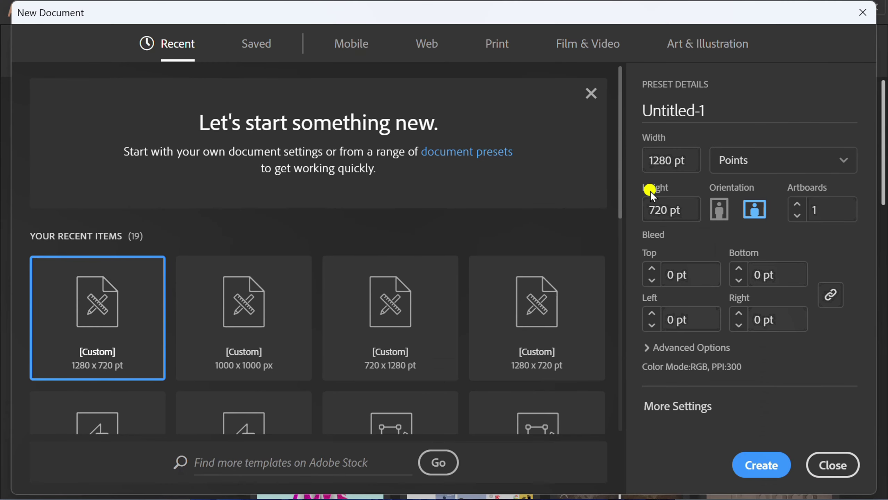
pyautogui.click(681, 160)
pyautogui.click(689, 211)
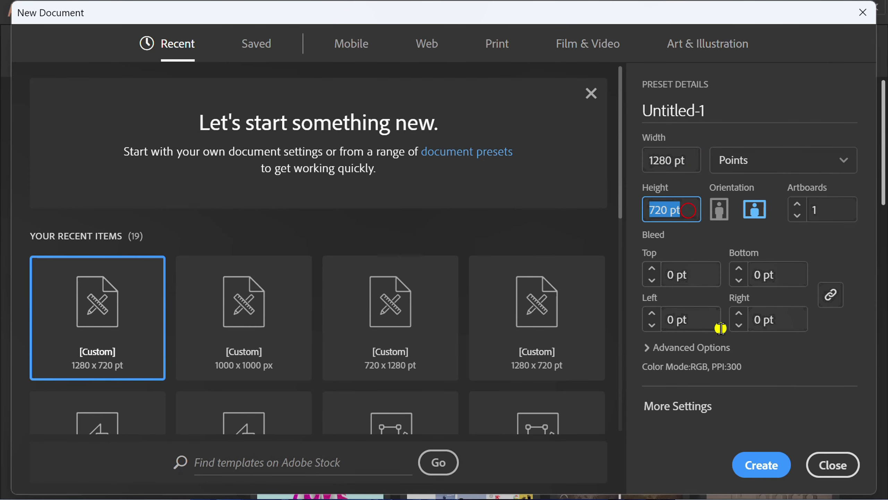
pyautogui.click(758, 463)
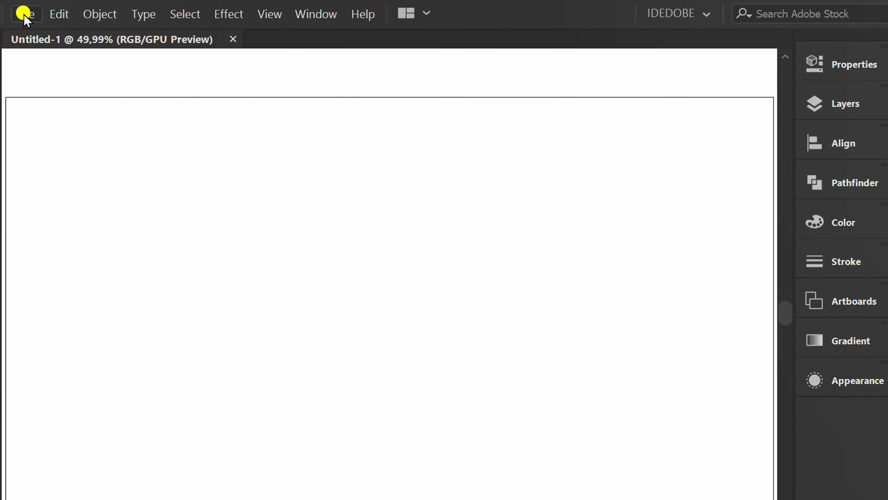
# Place the cement-street road photo, starting its frame at the artboard's top-left corner
pyautogui.click(24, 14)
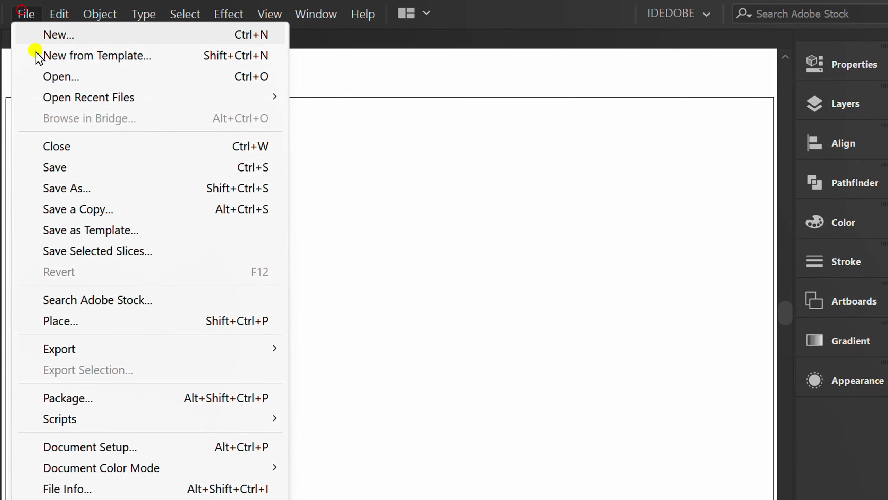
pyautogui.click(93, 320)
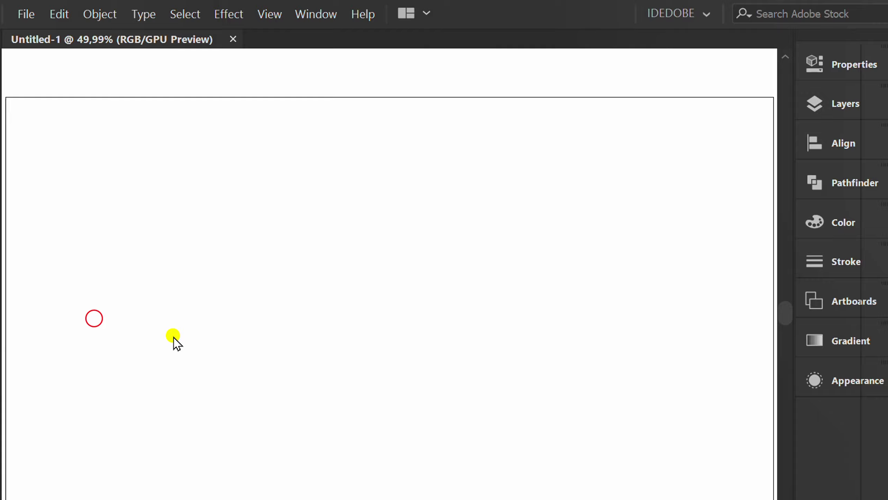
pyautogui.click(310, 147)
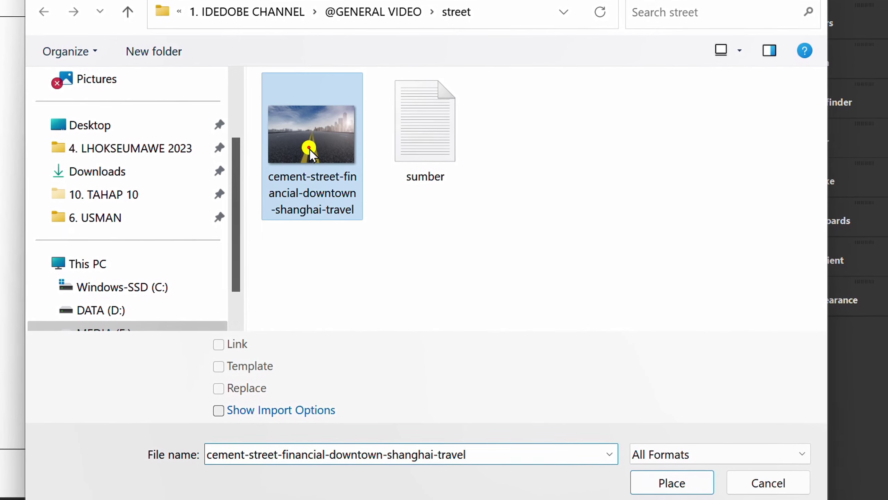
pyautogui.click(668, 482)
pyautogui.press('alt')
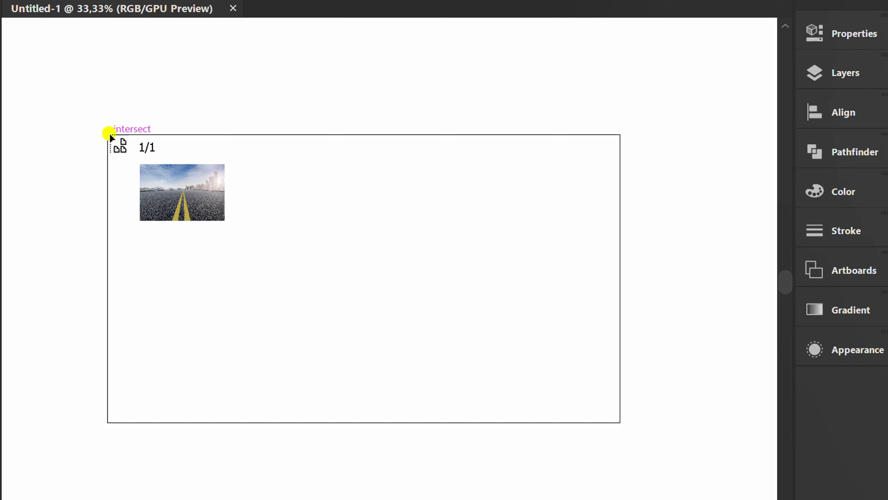
# Draw the road photo across the artboard and centre it horizontally and vertically
pyautogui.moveTo(110, 133); pyautogui.dragTo(654, 479)
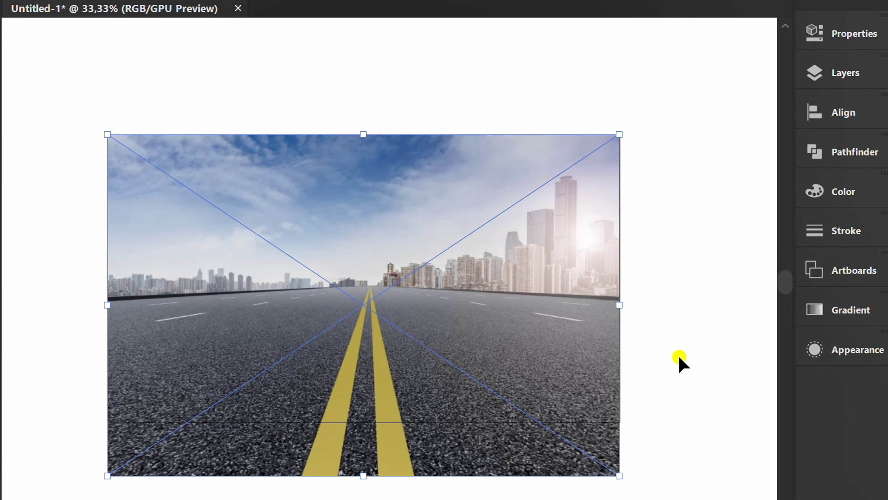
pyautogui.click(823, 114)
pyautogui.click(622, 148)
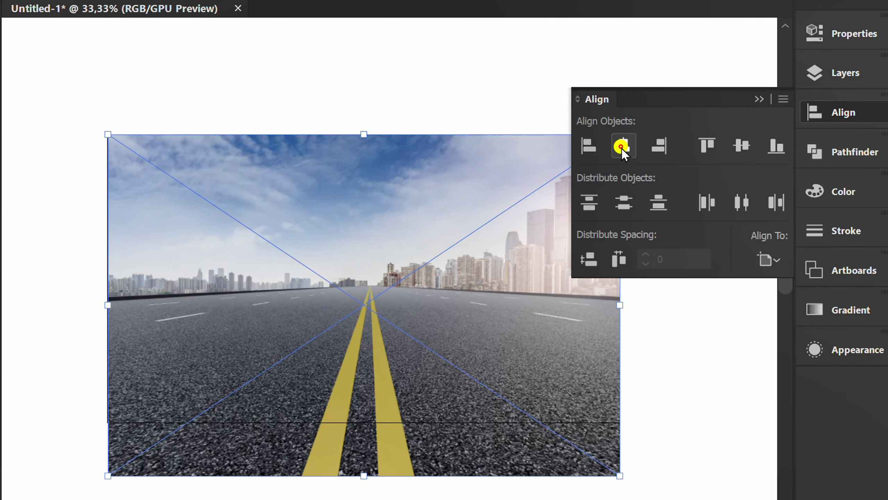
pyautogui.click(742, 145)
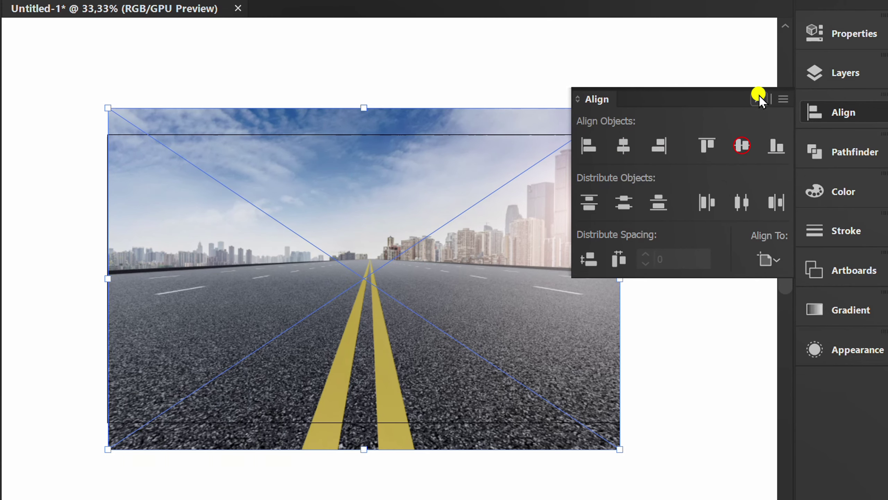
pyautogui.click(761, 97)
# Crop the road photo so its top, right, left and bottom edges match the artboard
pyautogui.rightClick(221, 215)
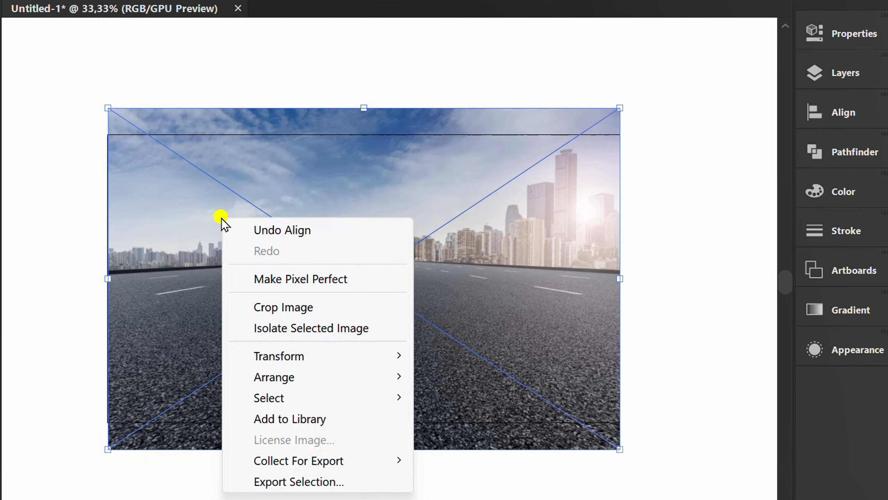
pyautogui.click(297, 310)
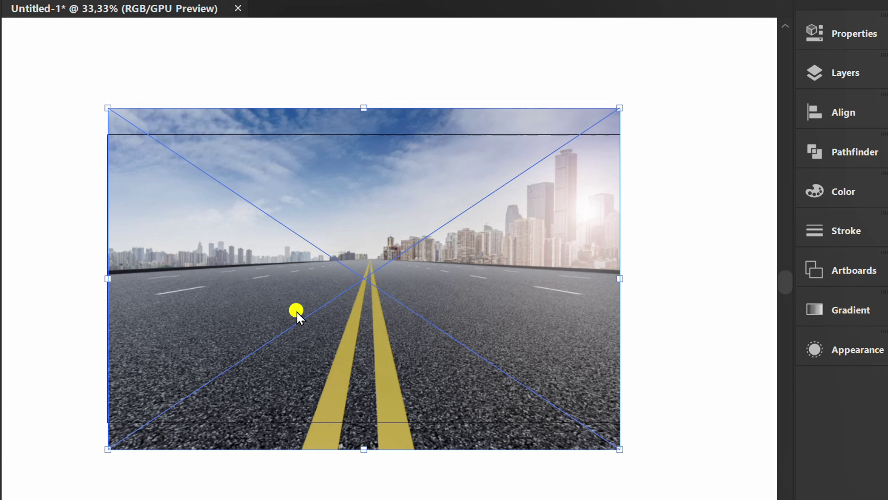
pyautogui.moveTo(319, 209); pyautogui.dragTo(309, 142)
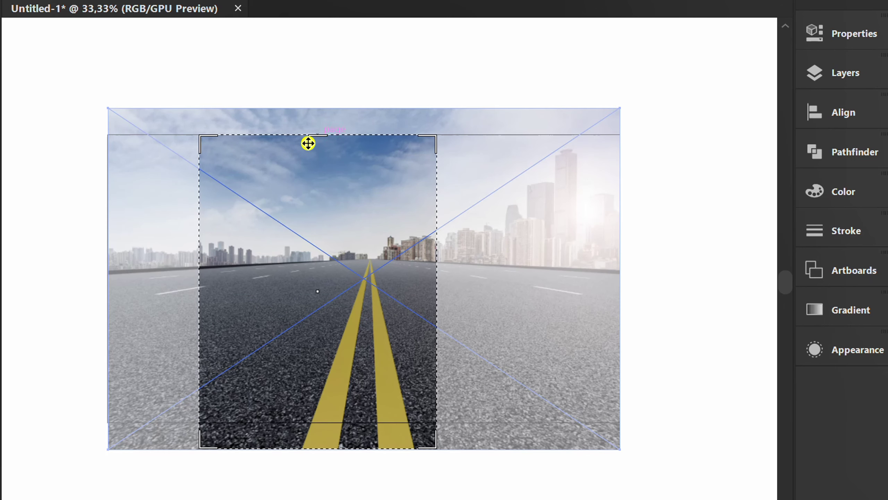
pyautogui.moveTo(435, 288); pyautogui.dragTo(617, 292)
pyautogui.moveTo(198, 288); pyautogui.dragTo(105, 269)
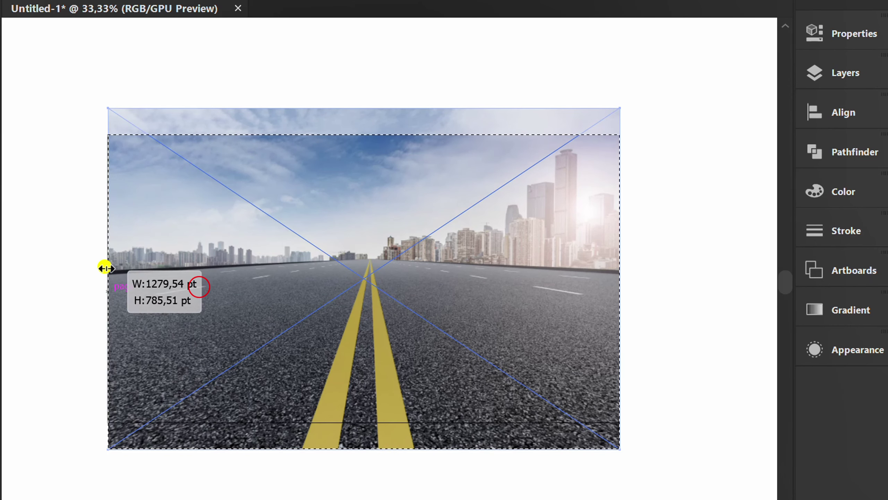
pyautogui.moveTo(364, 448); pyautogui.dragTo(365, 421)
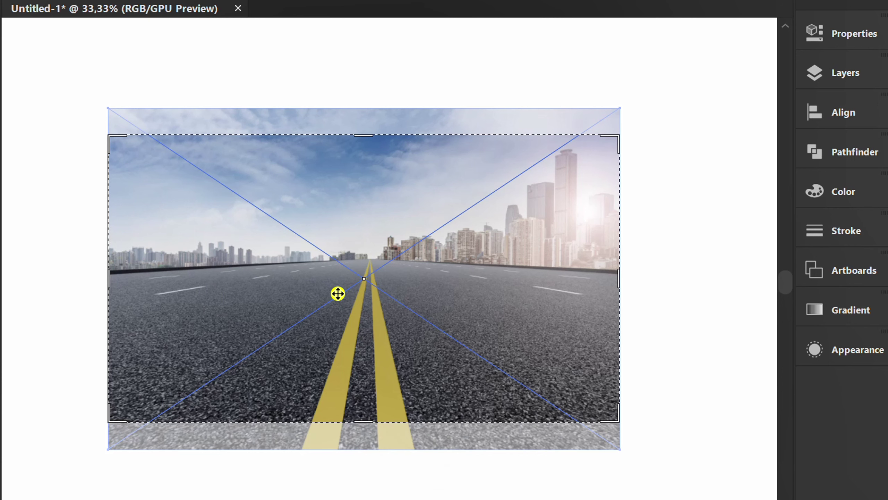
pyautogui.press('Return')
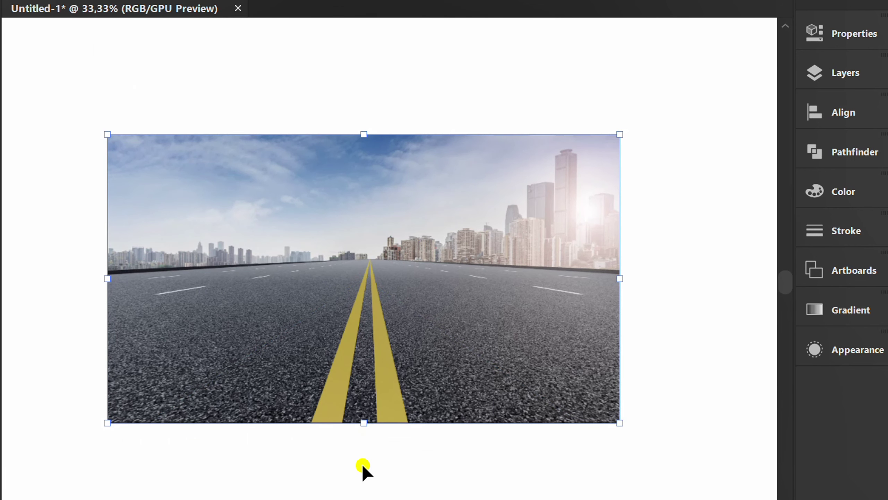
pyautogui.click(362, 464)
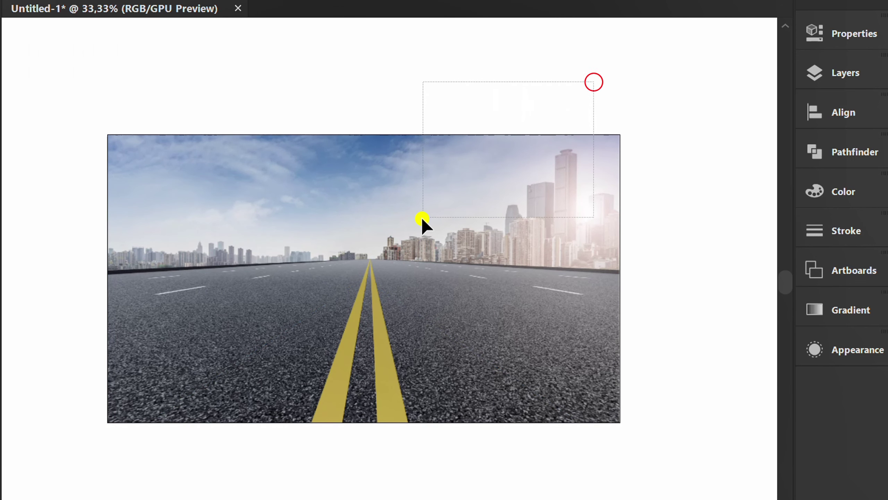
# Copy the road photo and add a new layer above Layer 1
pyautogui.moveTo(562, 105); pyautogui.dragTo(421, 218)
pyautogui.hotkey('ctrl', 'c')
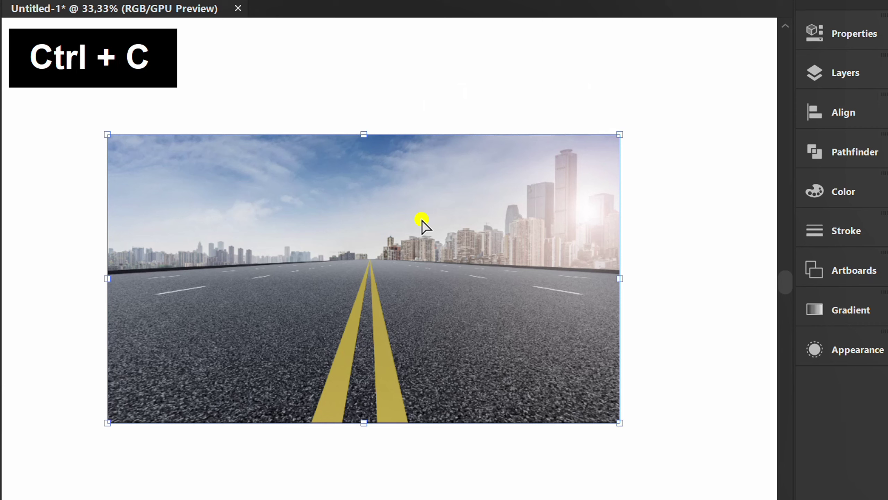
pyautogui.click(669, 253)
pyautogui.click(842, 73)
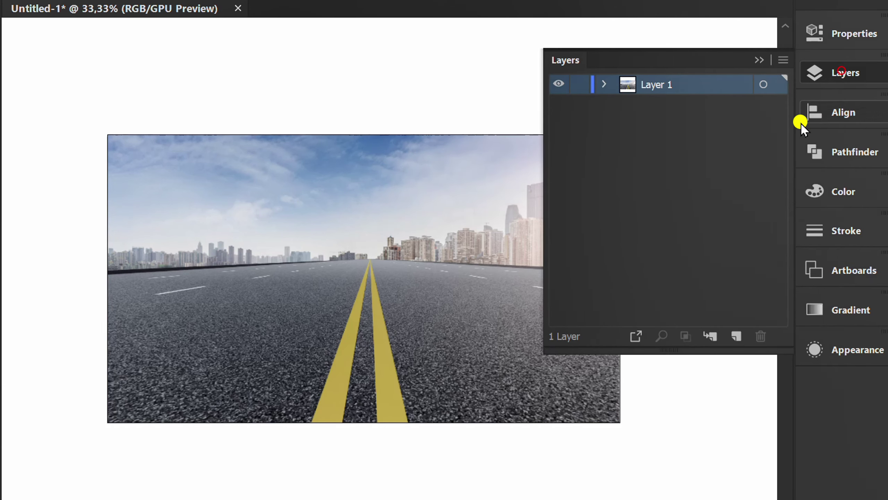
pyautogui.click(737, 336)
pyautogui.click(755, 58)
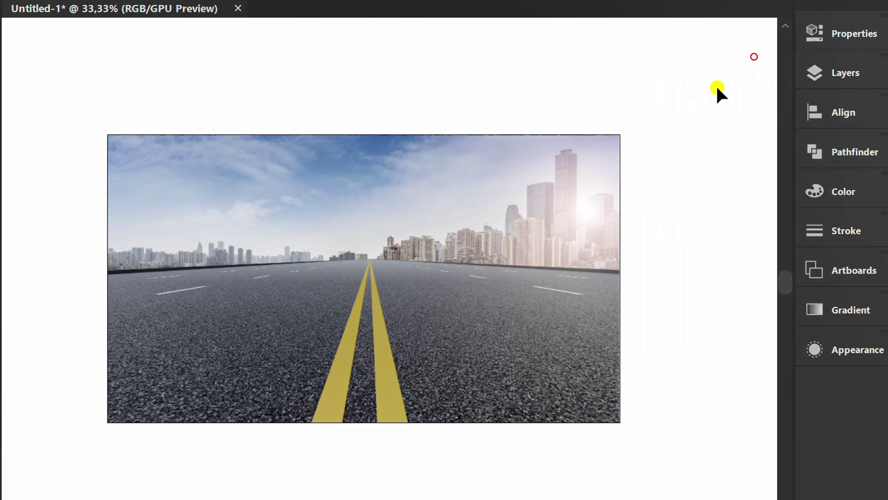
# Paste the photo copy in front, exactly over the original
pyautogui.hotkey('ctrl', 'f')
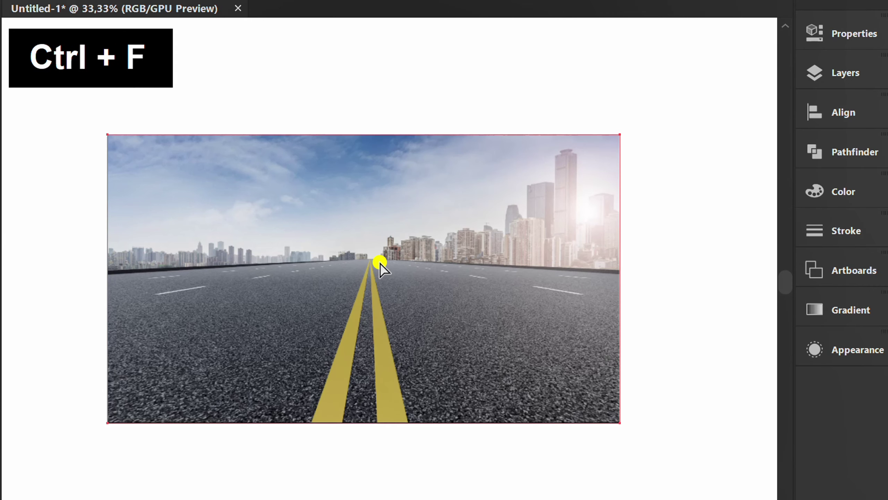
pyautogui.moveTo(163, 177); pyautogui.dragTo(233, 250)
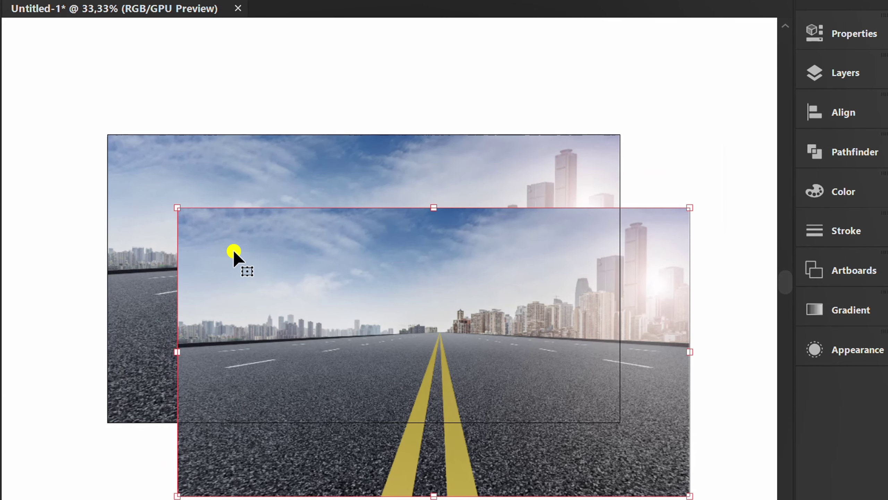
pyautogui.hotkey('ctrl', 'z')
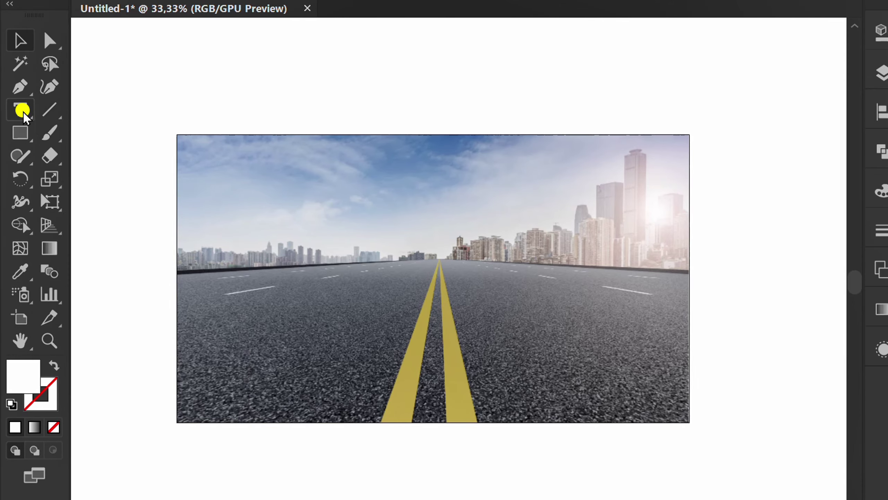
# Add the text 'FUTURE' above the photo
pyautogui.moveTo(21, 110); pyautogui.dragTo(50, 115)
pyautogui.click(83, 111)
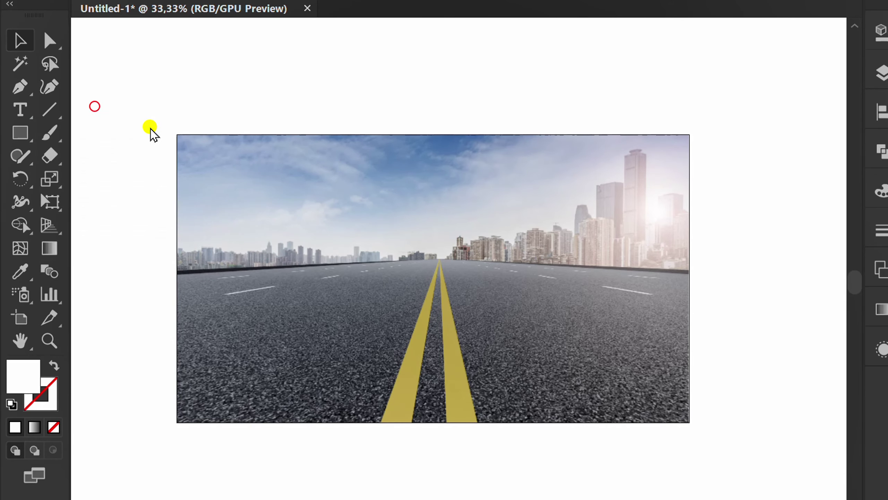
pyautogui.click(282, 109)
pyautogui.write('FUTURE')
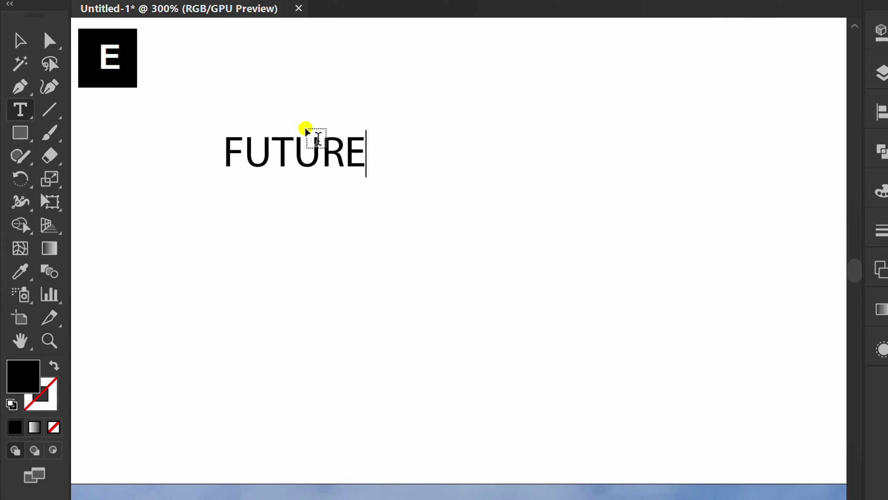
pyautogui.press('Escape')
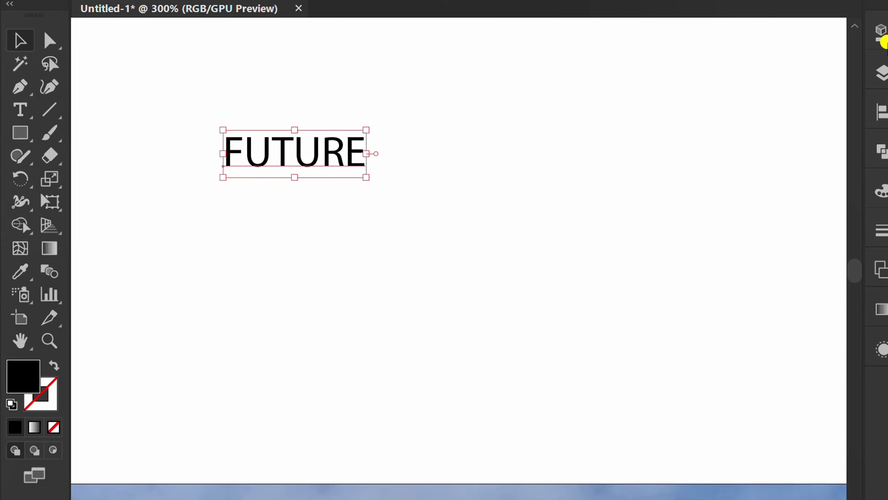
# Set FUTURE to Montserrat Black at 230 pt and move it onto the road photo
pyautogui.click(882, 30)
pyautogui.click(680, 358)
pyautogui.write('MON')
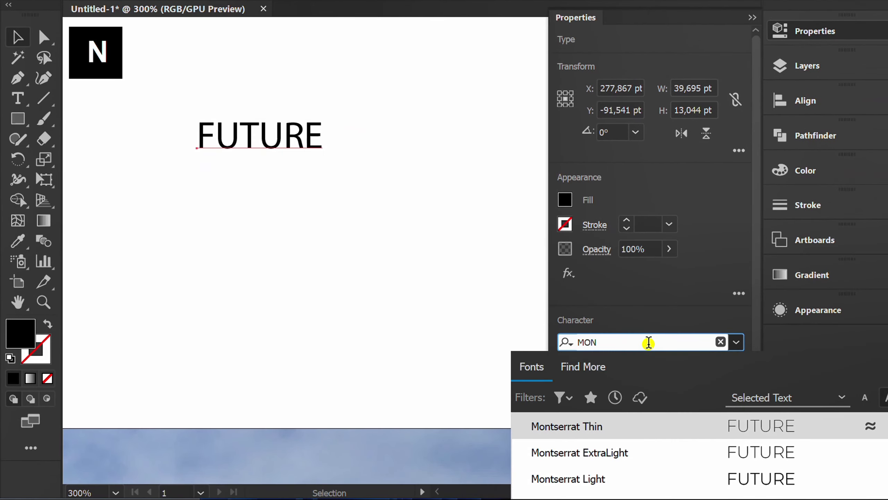
pyautogui.click(671, 427)
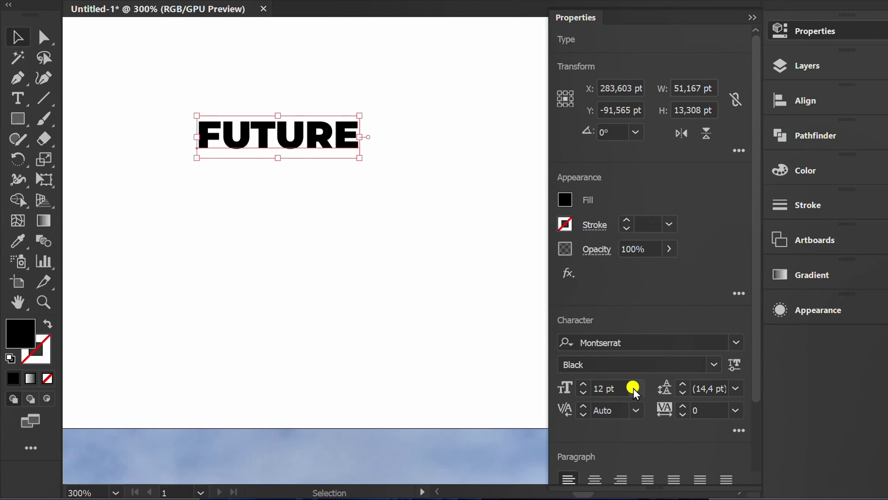
pyautogui.moveTo(617, 386); pyautogui.dragTo(582, 390)
pyautogui.write('230')
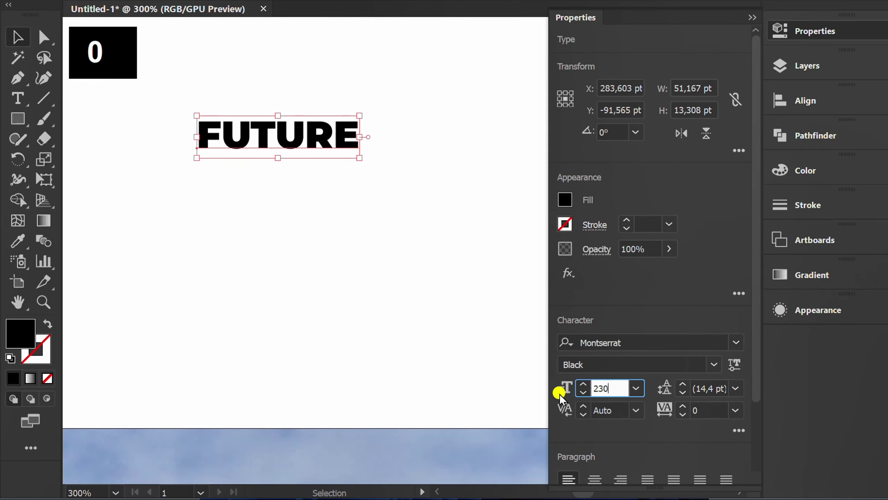
pyautogui.press('Return')
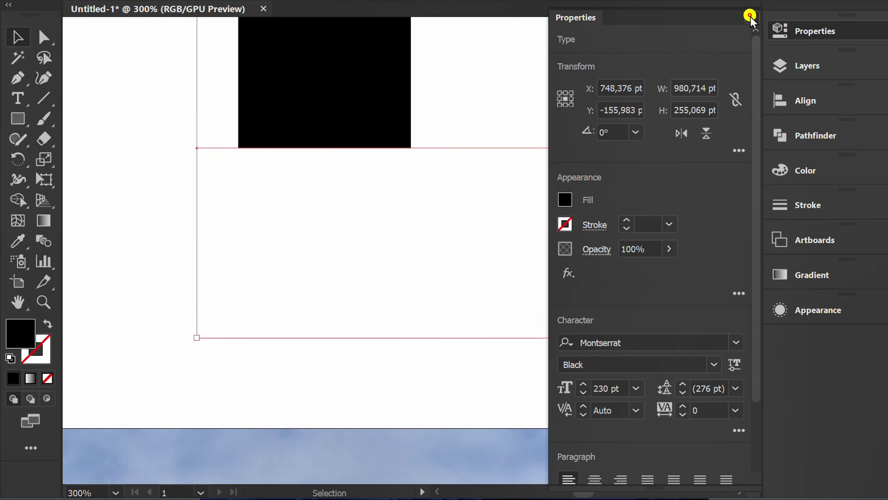
pyautogui.click(750, 17)
pyautogui.scroll(-5, 371, 278)
pyautogui.scroll(-2, 331, 274)
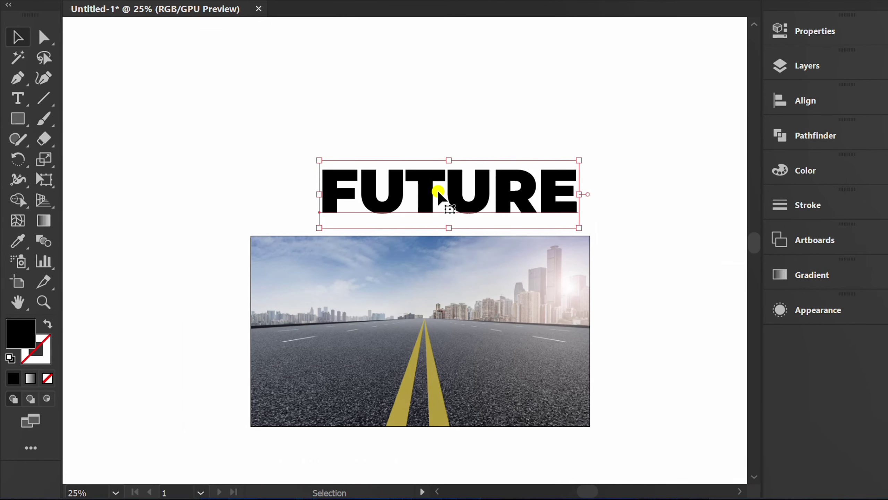
pyautogui.moveTo(439, 194); pyautogui.dragTo(400, 307)
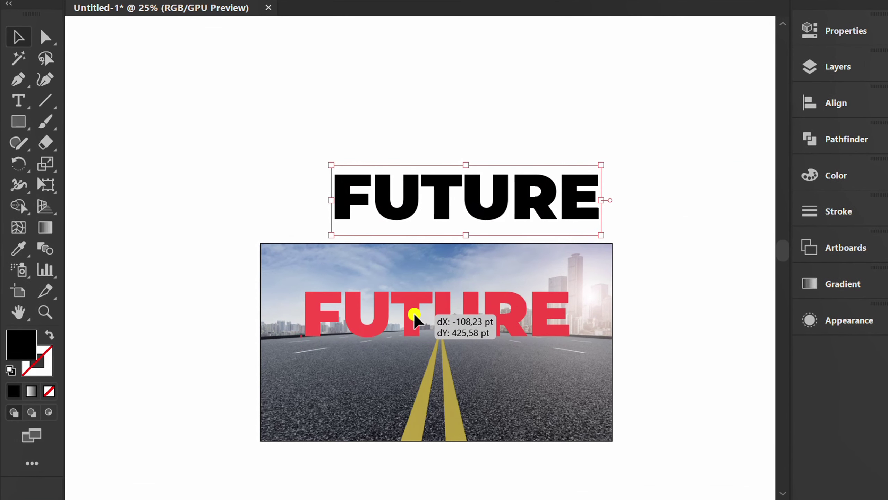
# Convert FUTURE to outlines, unite the letters and make them one compound shape
pyautogui.rightClick(401, 305)
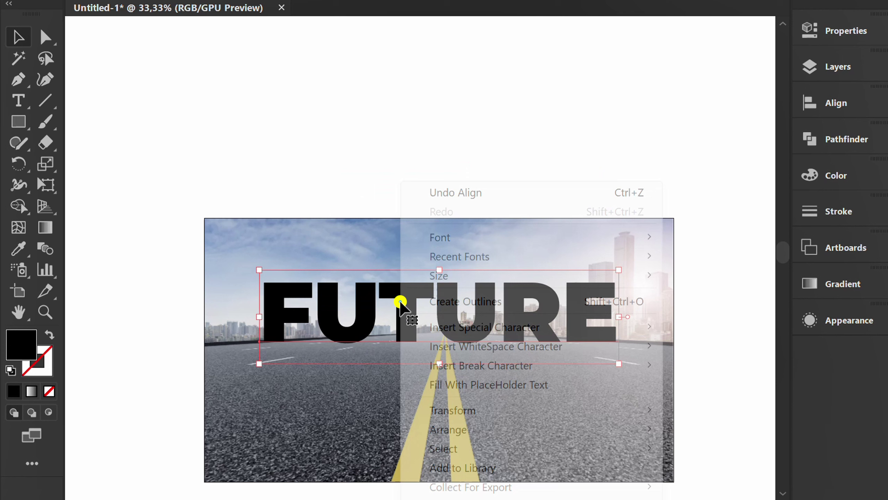
pyautogui.click(490, 301)
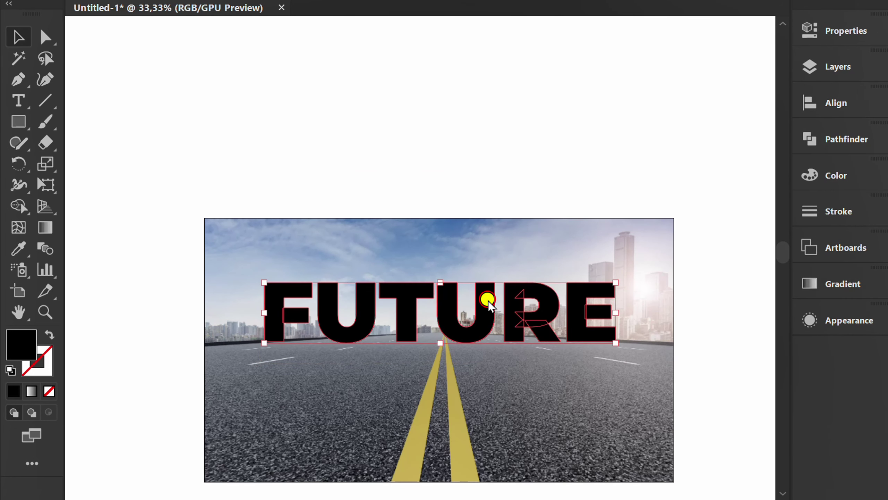
pyautogui.click(832, 146)
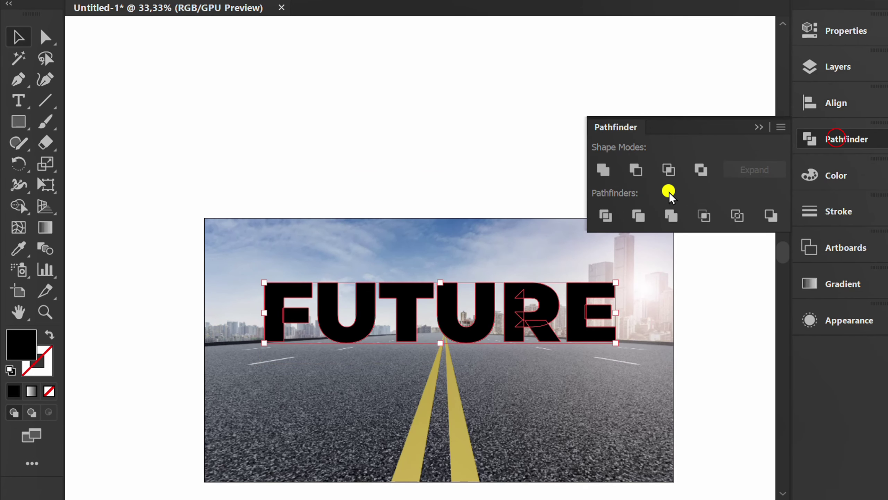
pyautogui.click(603, 170)
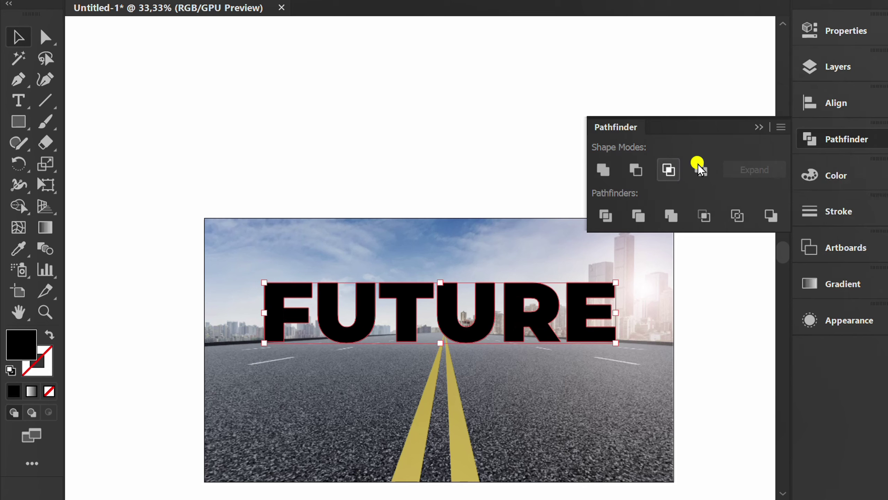
pyautogui.click(781, 126)
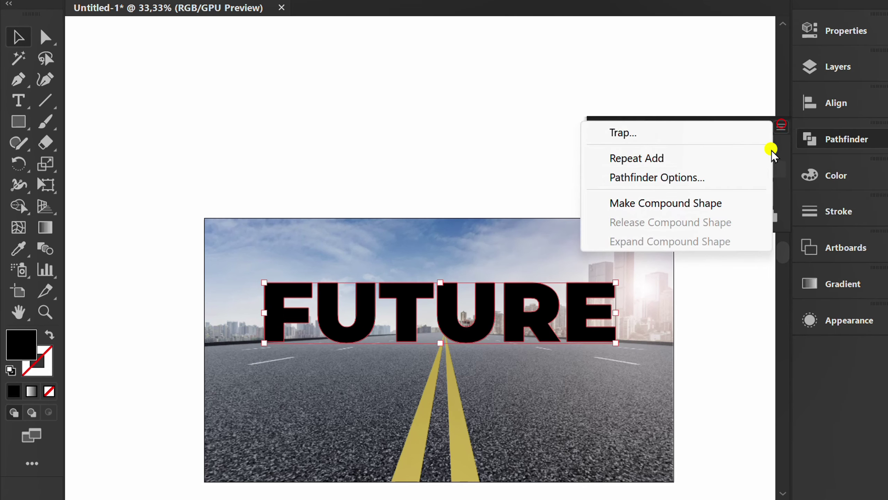
pyautogui.click(675, 204)
pyautogui.click(760, 128)
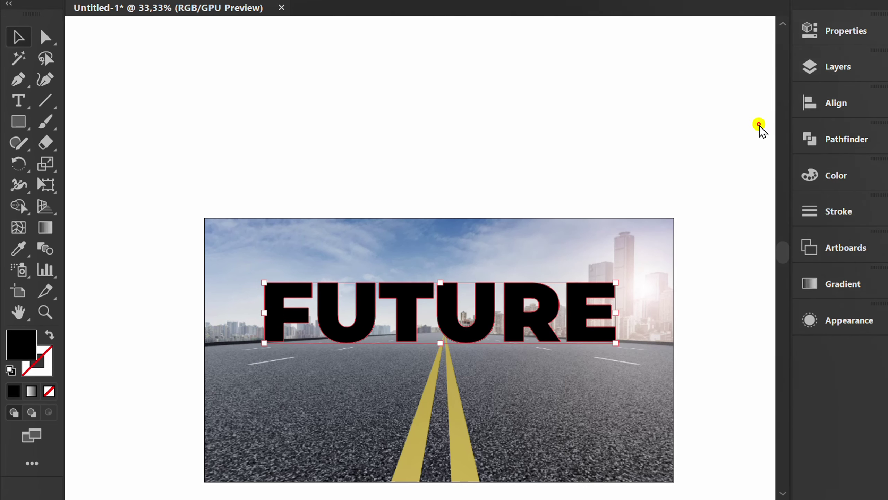
# Copy the FUTURE shapes and clip the road photo to them with a clipping mask
pyautogui.hotkey('ctrl', 'c')
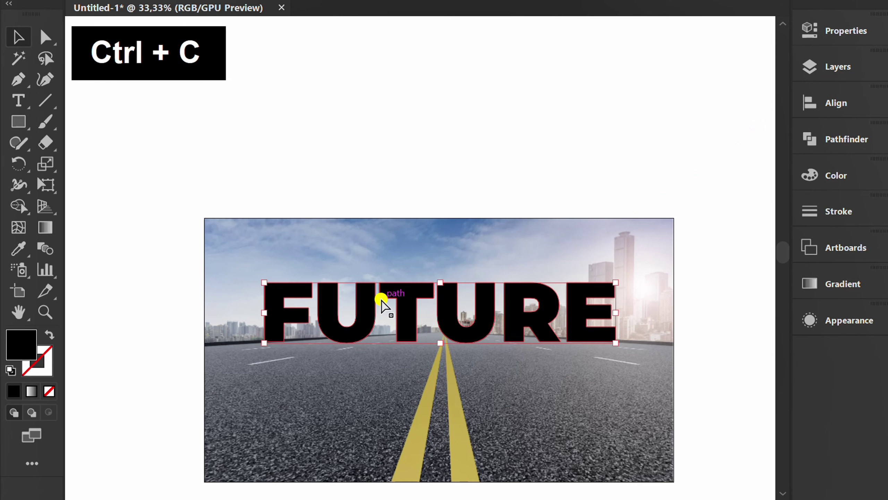
pyautogui.click(432, 170)
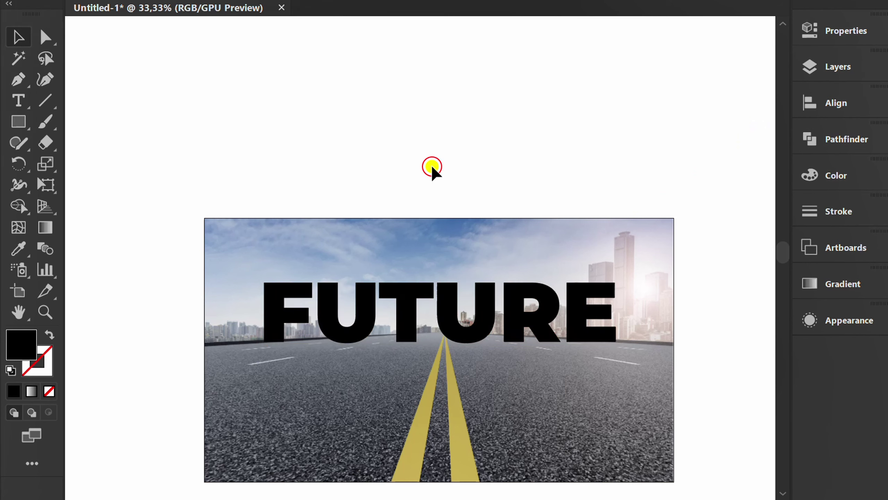
pyautogui.moveTo(671, 139); pyautogui.dragTo(370, 397)
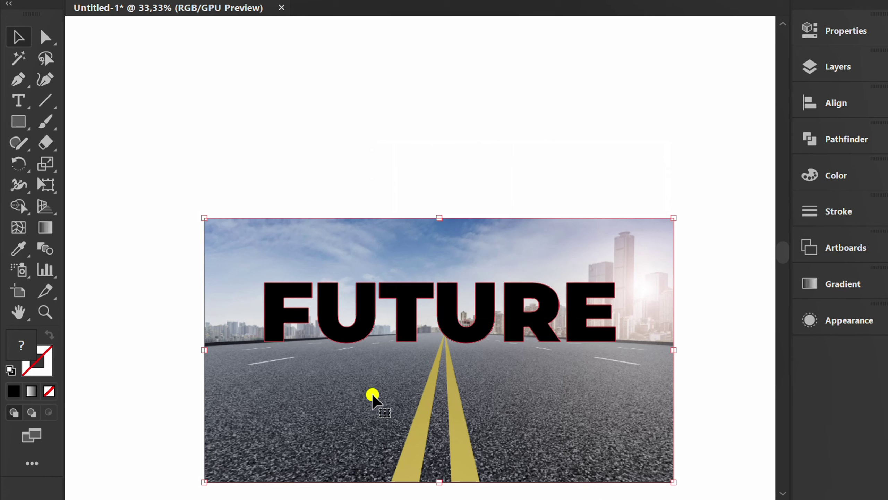
pyautogui.rightClick(311, 248)
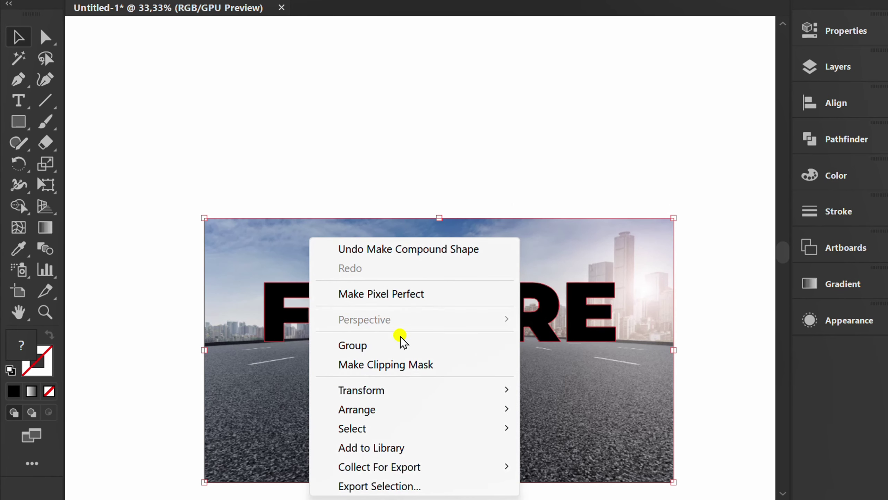
pyautogui.click(427, 366)
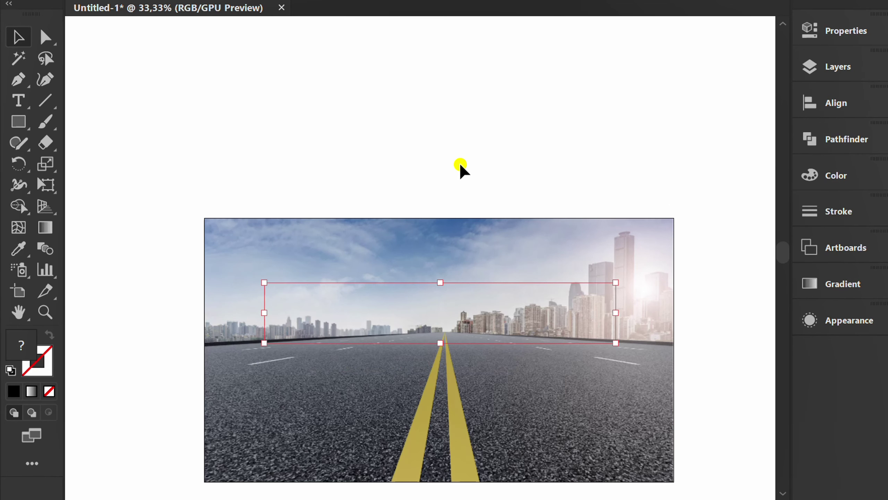
pyautogui.moveTo(461, 170); pyautogui.dragTo(438, 102)
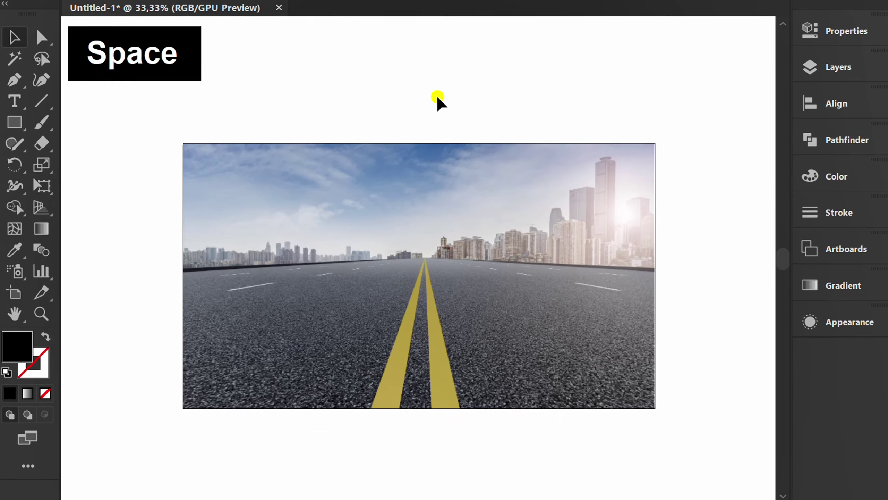
# Paste the FUTURE copy in front with no fill and a white 2 pt outline
pyautogui.hotkey('ctrl', 'f')
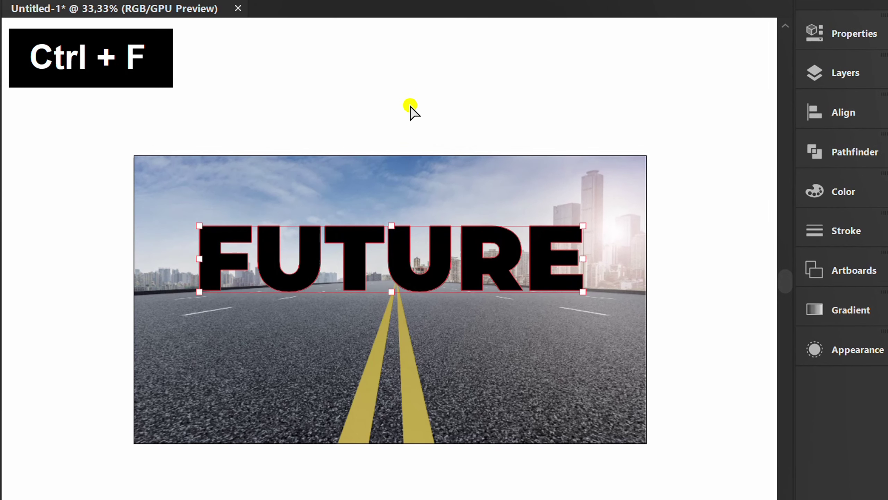
pyautogui.click(856, 35)
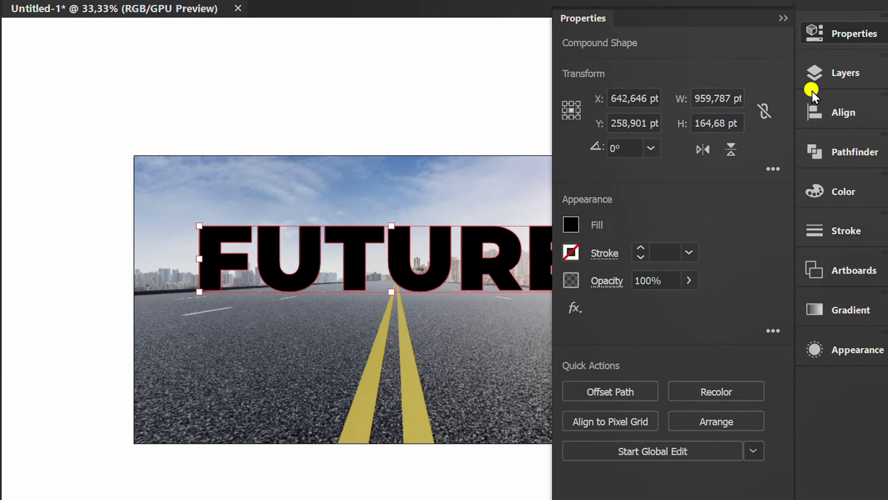
pyautogui.click(571, 224)
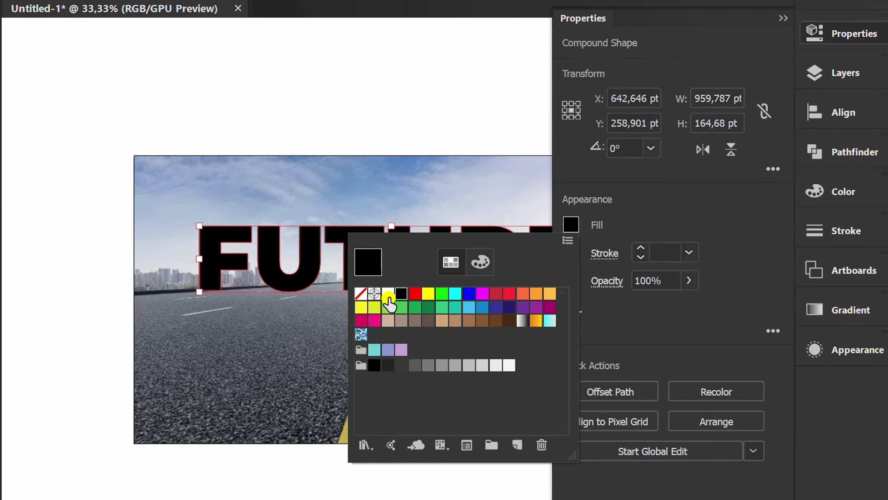
pyautogui.click(360, 294)
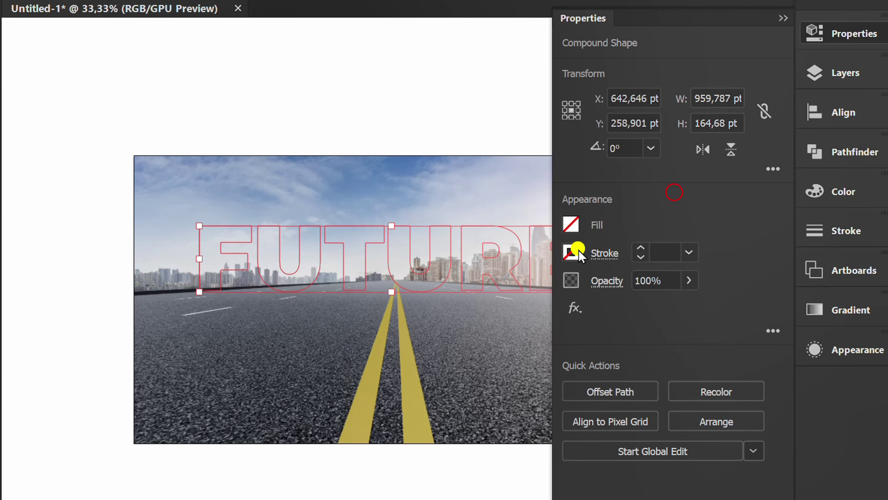
pyautogui.click(571, 253)
pyautogui.click(384, 323)
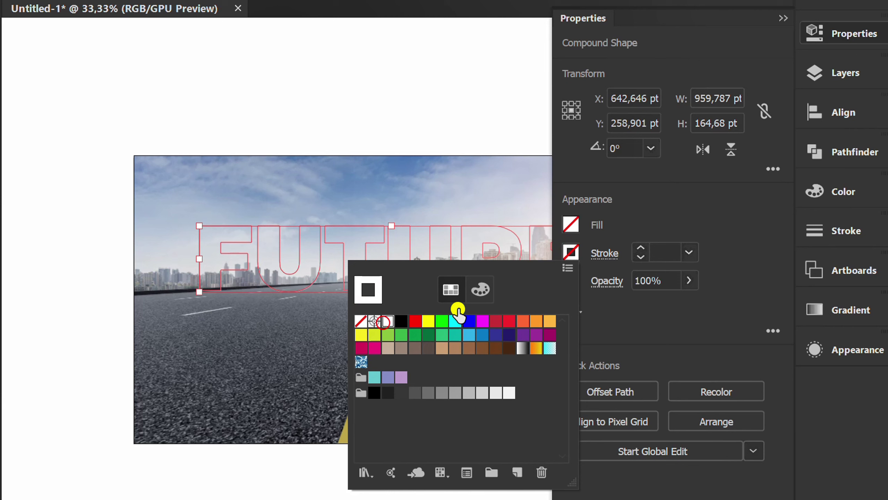
pyautogui.scroll(1, 668, 257)
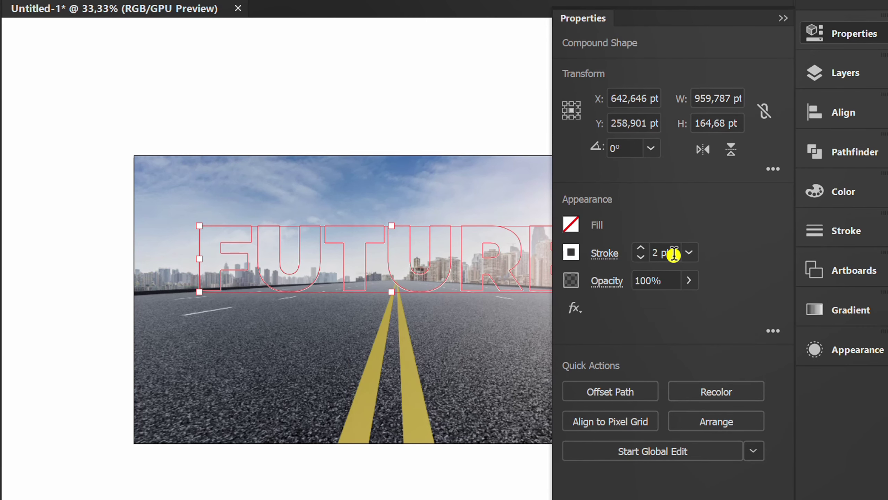
pyautogui.click(785, 22)
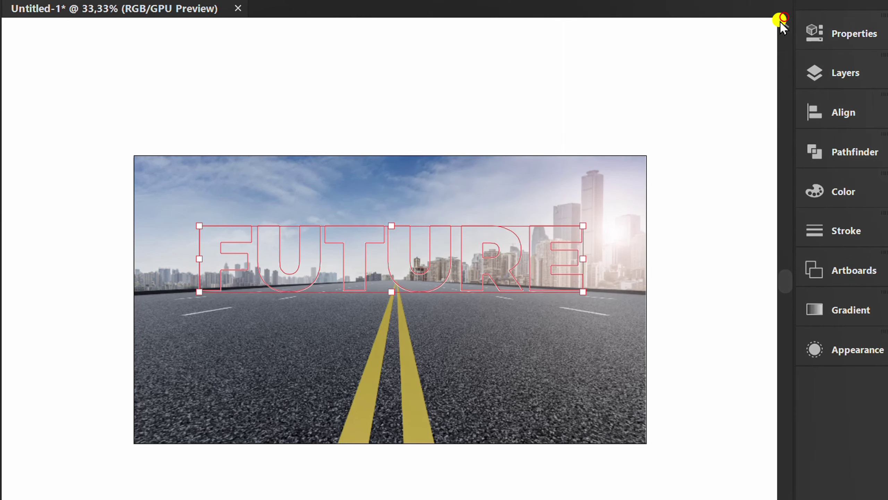
# Reflect a copy of the FUTURE outline below the original and stretch it taller downward
pyautogui.hotkey('ctrl', 'shift', 'o')
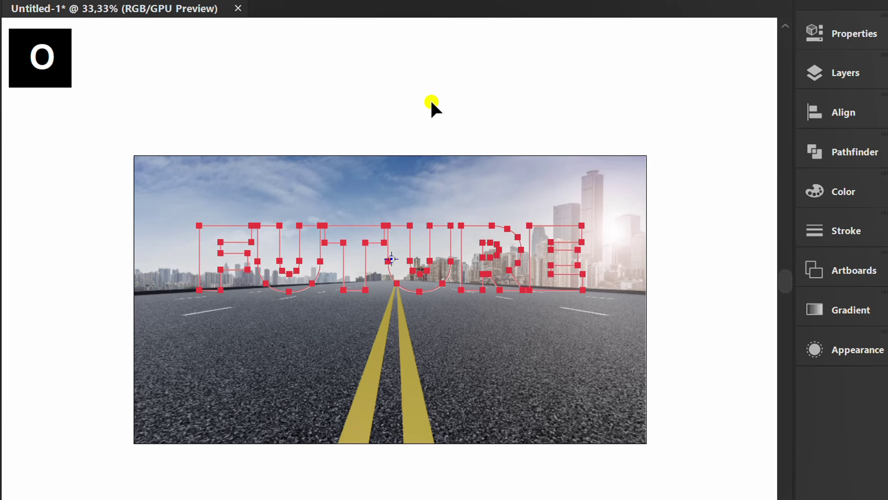
pyautogui.scroll(2, 216, 326)
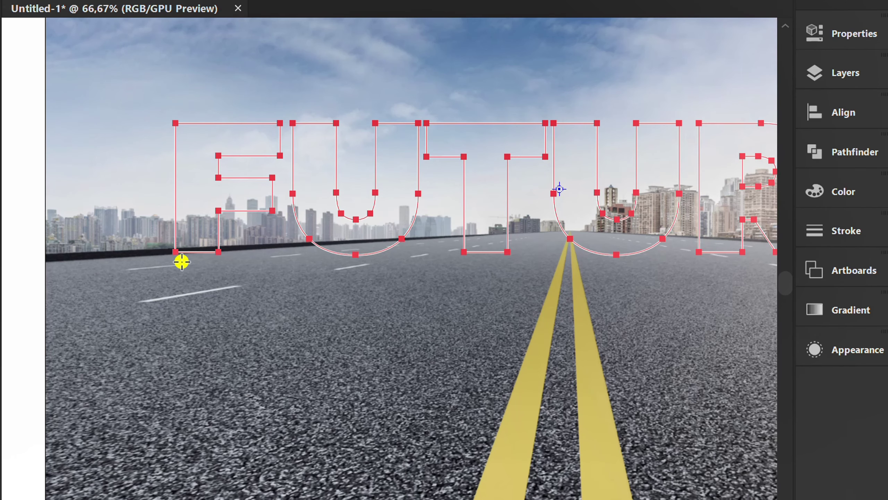
pyautogui.scroll(-1, 155, 275)
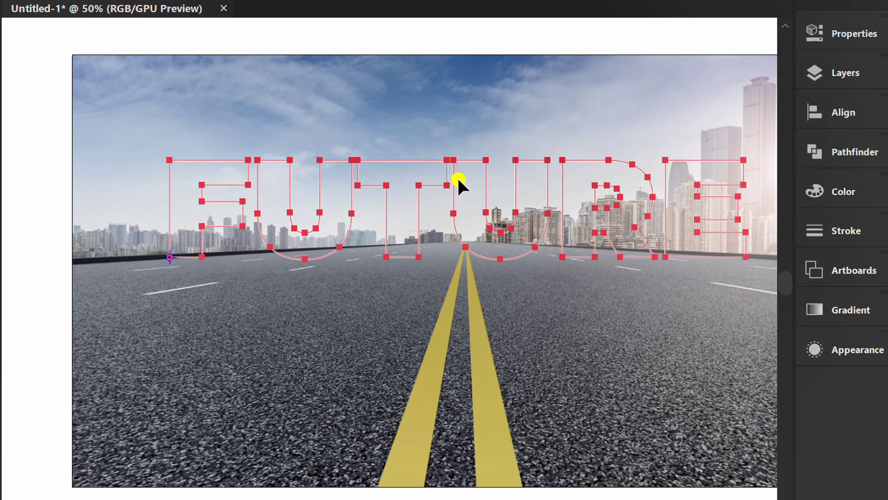
pyautogui.moveTo(458, 177); pyautogui.dragTo(470, 322)
pyautogui.keyDown('alt'); pyautogui.scroll(-1, 310, 354); pyautogui.keyUp('alt')
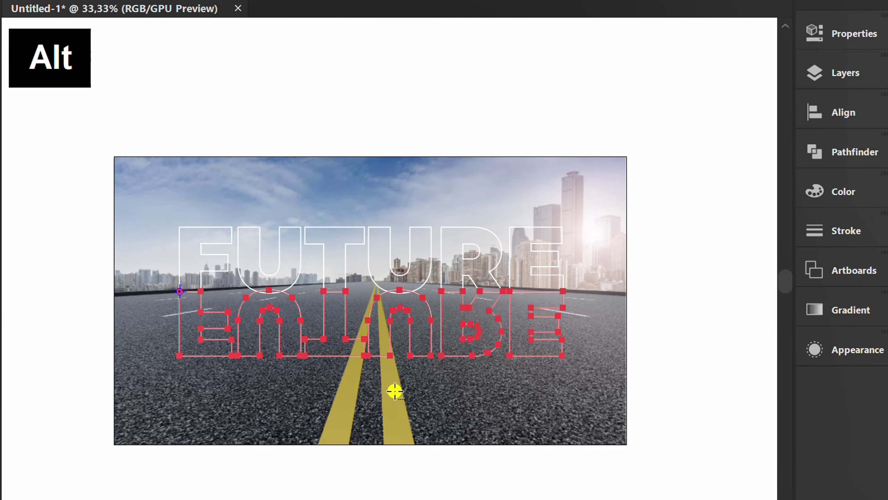
pyautogui.press('v')
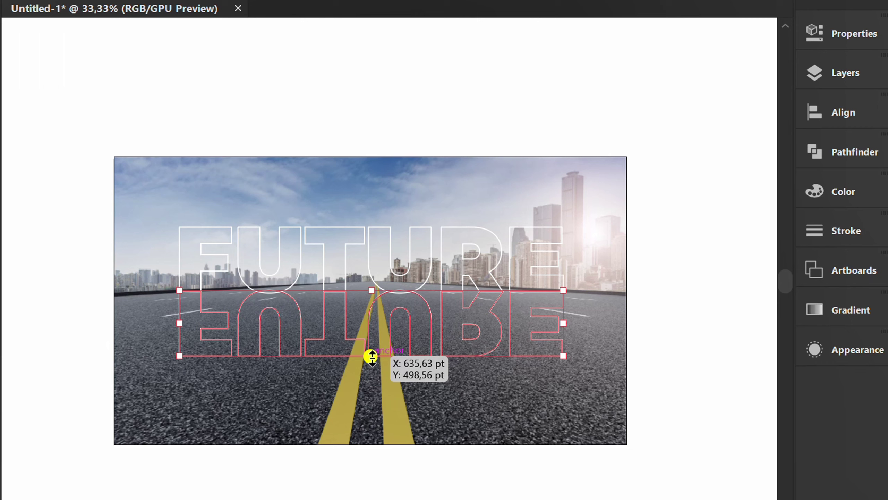
pyautogui.moveTo(372, 356); pyautogui.dragTo(373, 385)
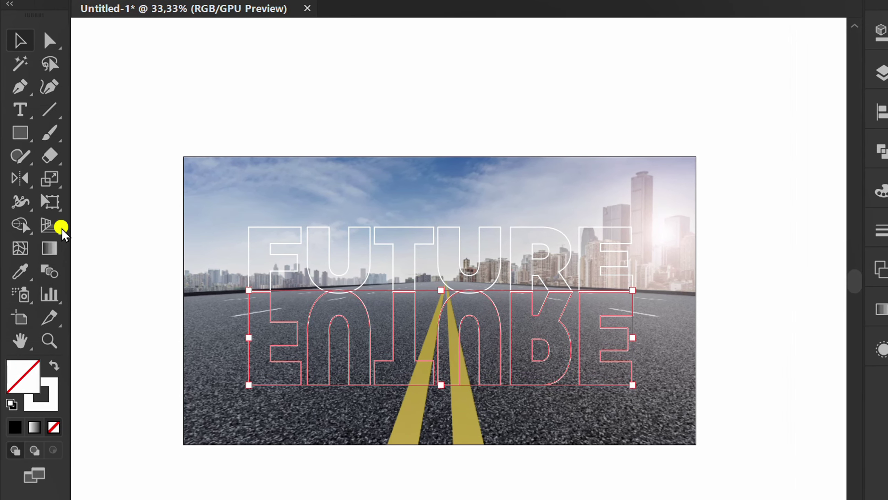
# Perspective-distort the reflection into a trapezoid widening at the bottom, and fill it white
pyautogui.click(50, 202)
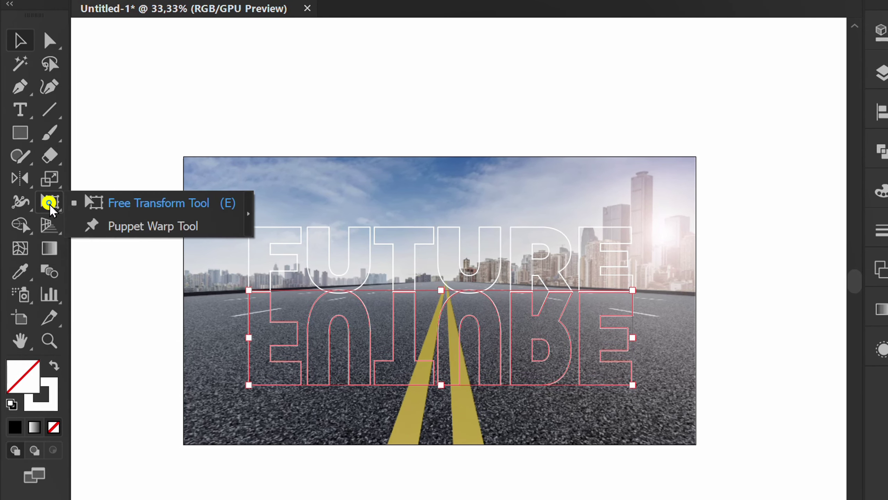
pyautogui.click(149, 204)
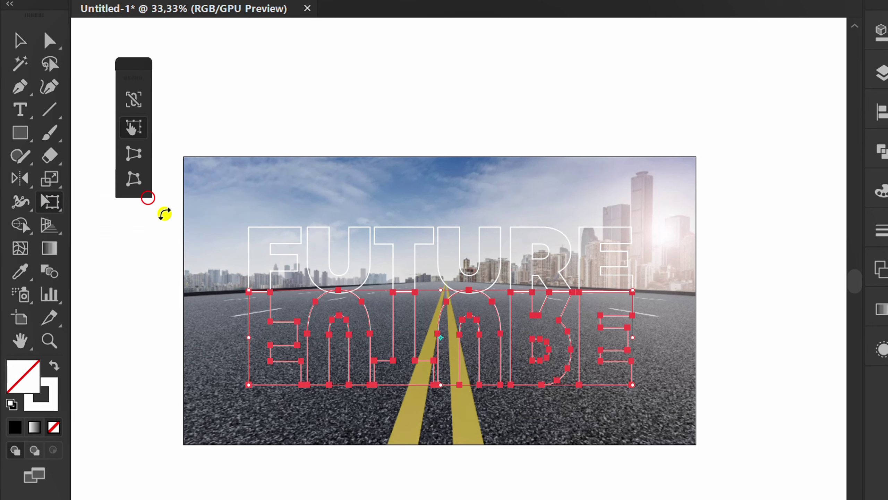
pyautogui.click(136, 155)
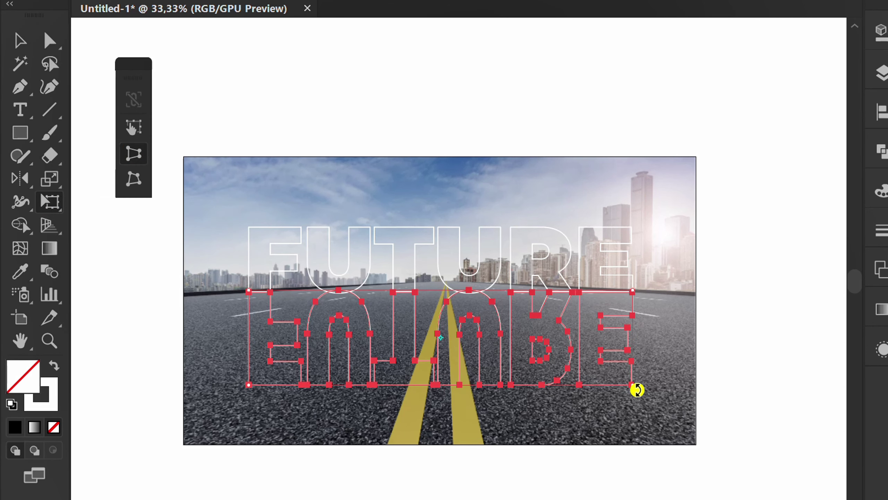
pyautogui.moveTo(632, 383); pyautogui.dragTo(835, 384)
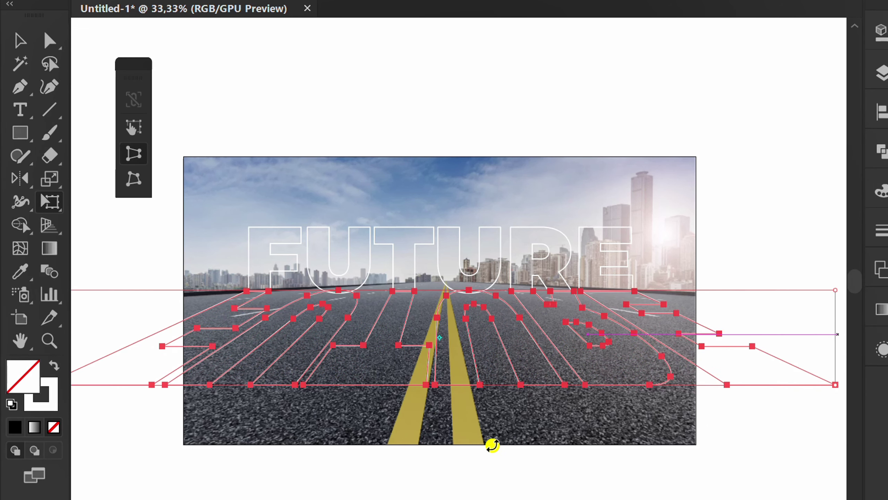
pyautogui.press('v')
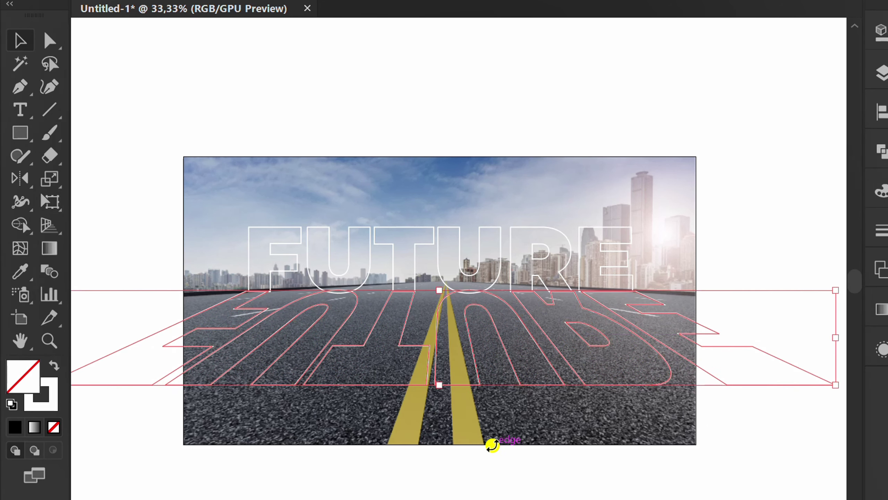
pyautogui.hotkey('shift', 'x')
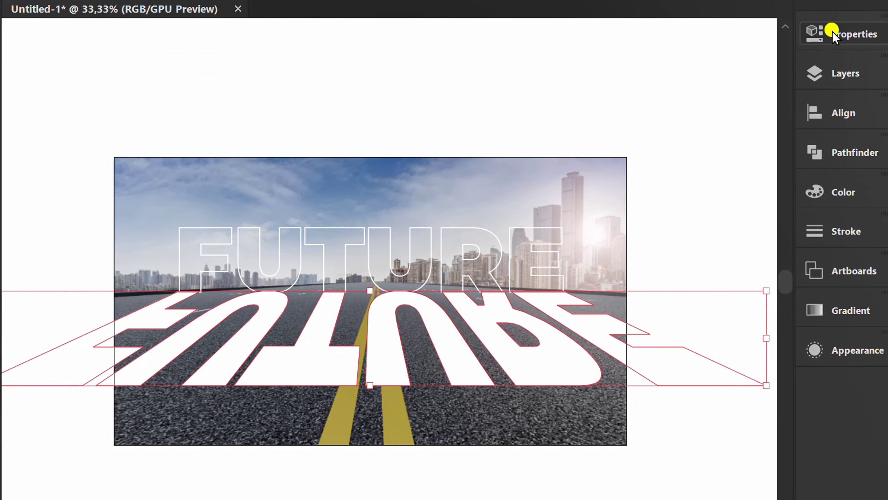
# Change the road reflection's transparency blend mode to Overlay
pyautogui.click(831, 31)
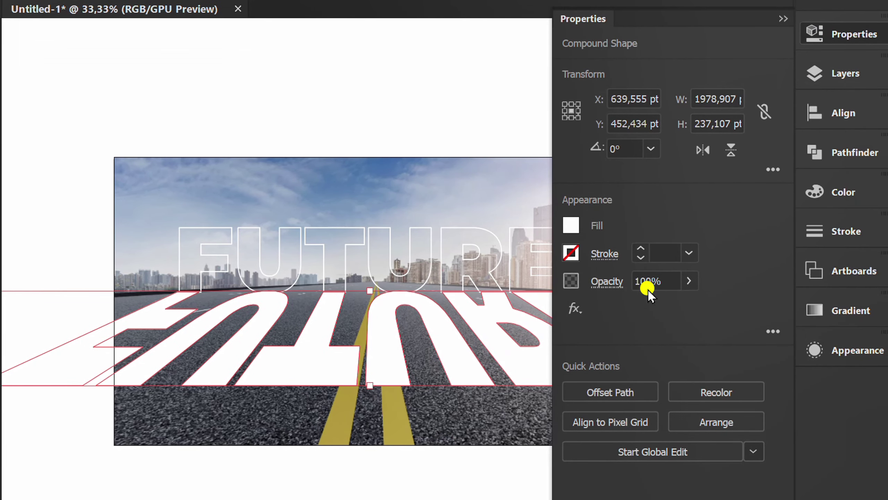
pyautogui.click(604, 281)
pyautogui.click(477, 318)
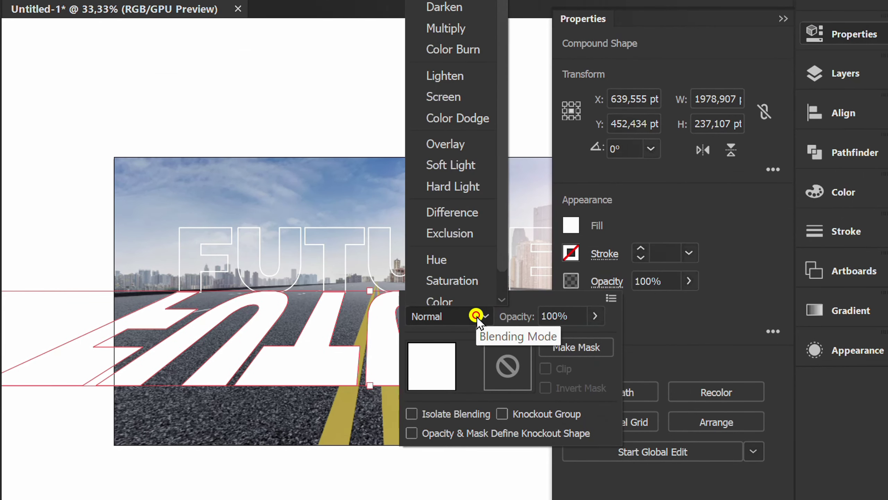
pyautogui.click(474, 144)
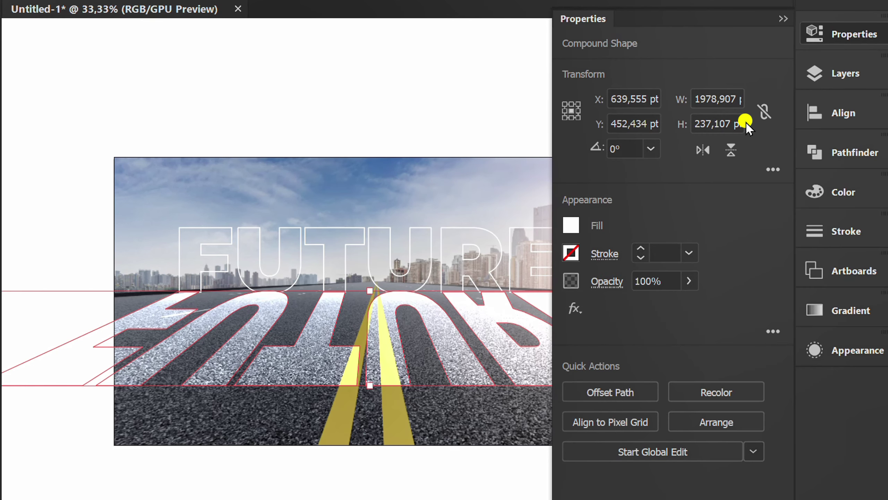
# Give the FUTURE outline a white Outer Glow in Screen mode, 75% opacity, 5 pt blur
pyautogui.click(781, 17)
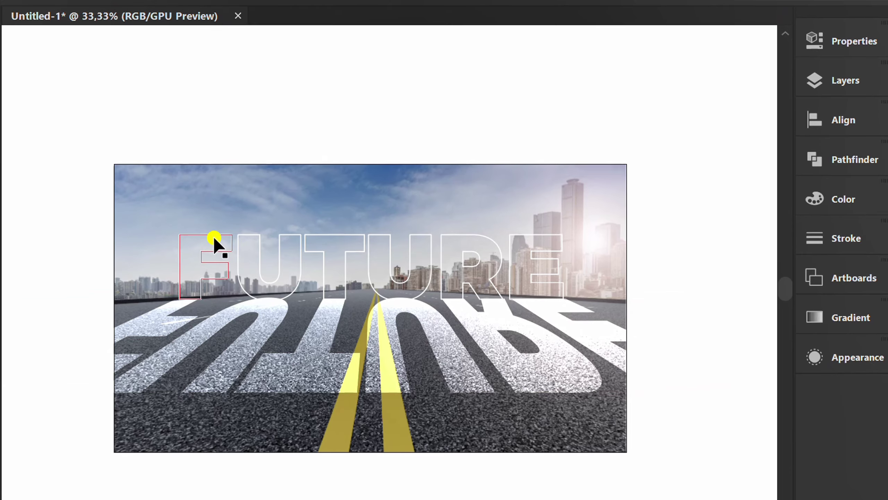
pyautogui.click(213, 251)
pyautogui.click(230, 13)
pyautogui.moveTo(248, 260)
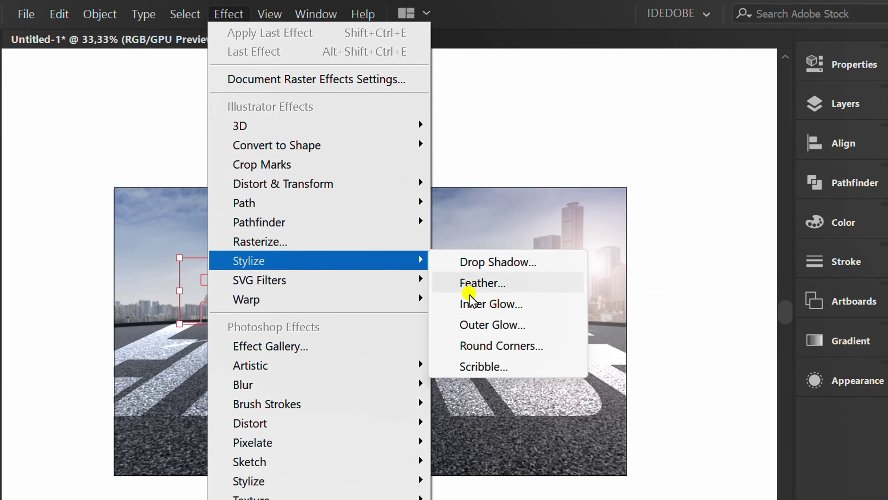
pyautogui.click(495, 324)
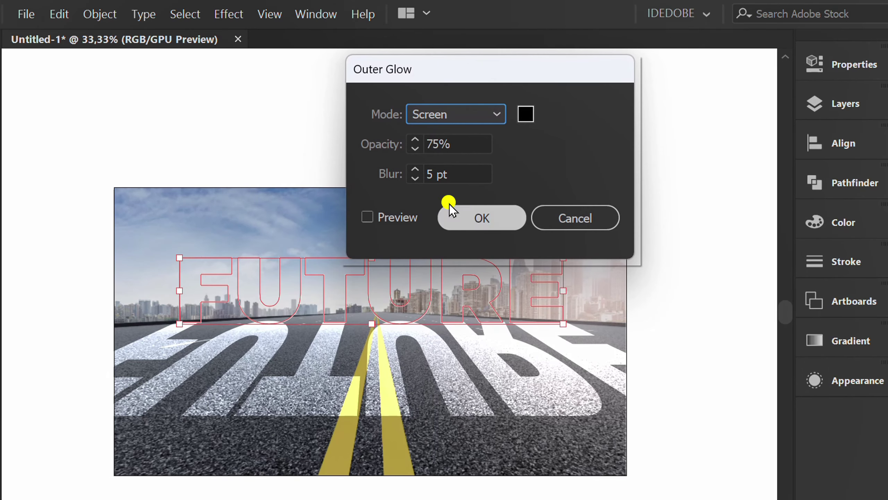
pyautogui.click(524, 114)
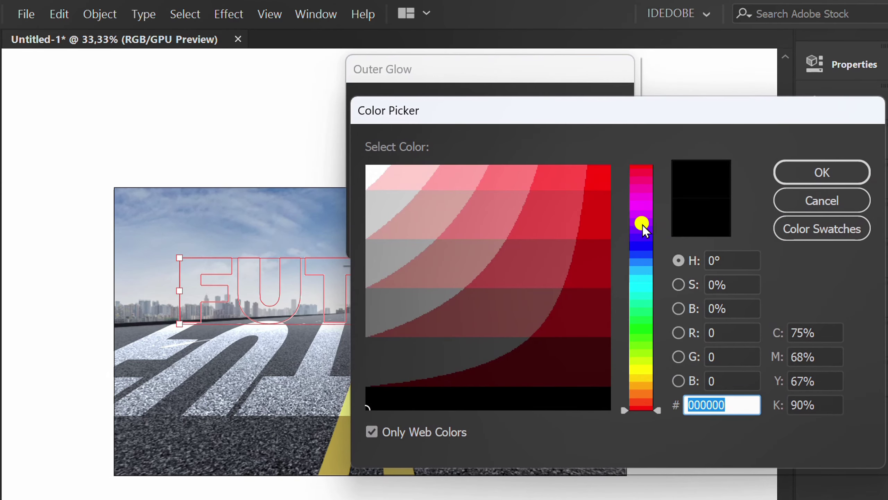
pyautogui.click(795, 228)
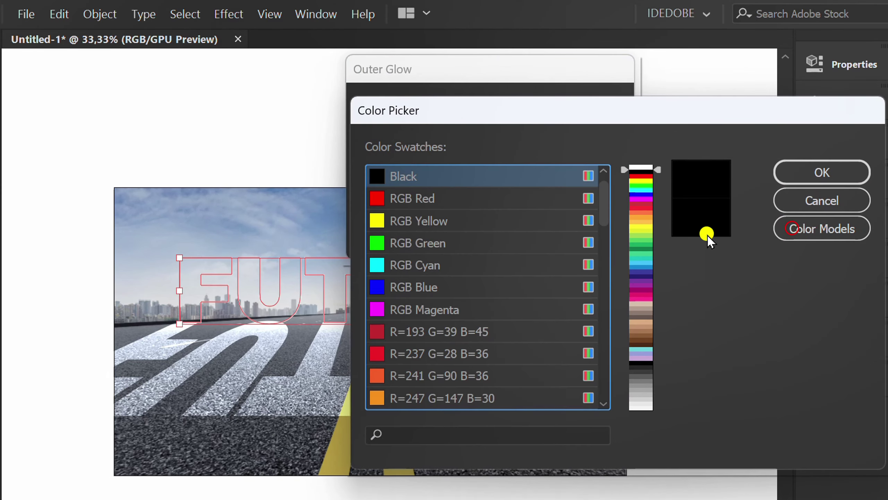
pyautogui.click(655, 167)
pyautogui.click(788, 171)
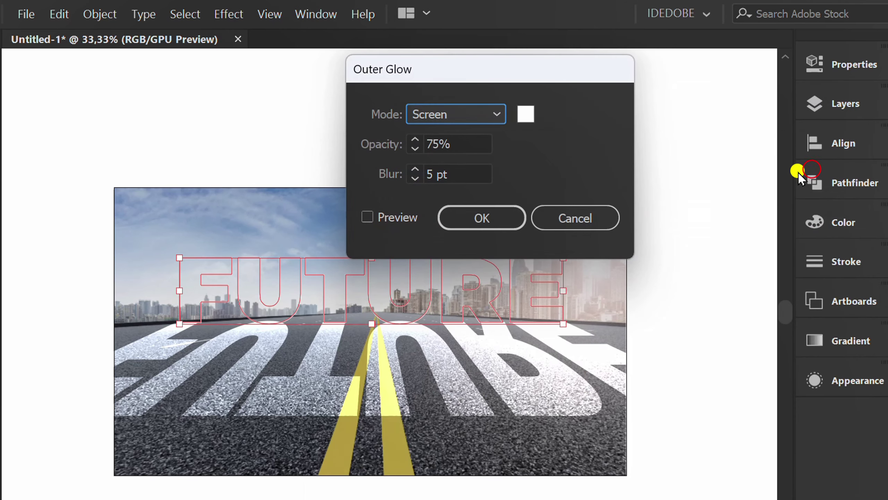
pyautogui.click(371, 217)
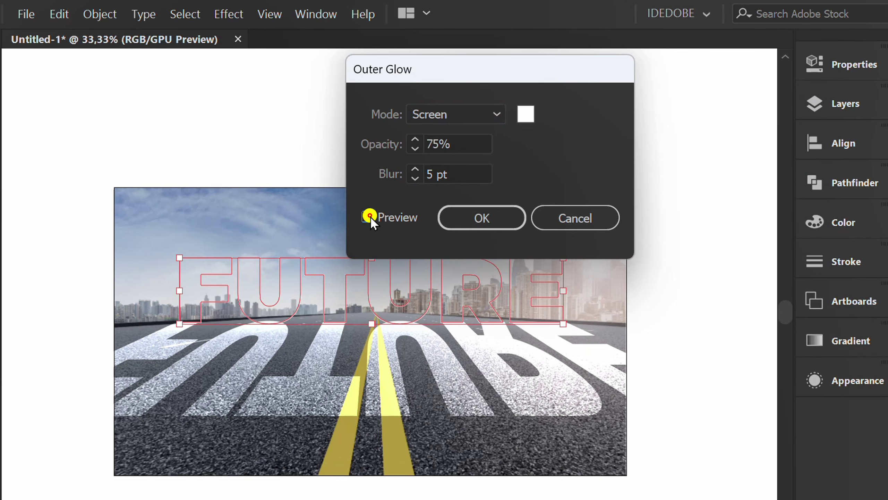
pyautogui.click(467, 218)
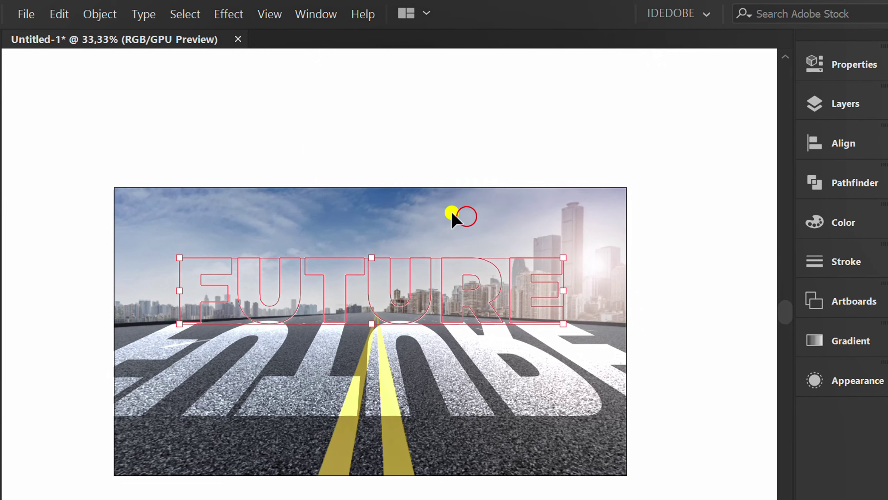
pyautogui.click(228, 14)
pyautogui.moveTo(249, 261)
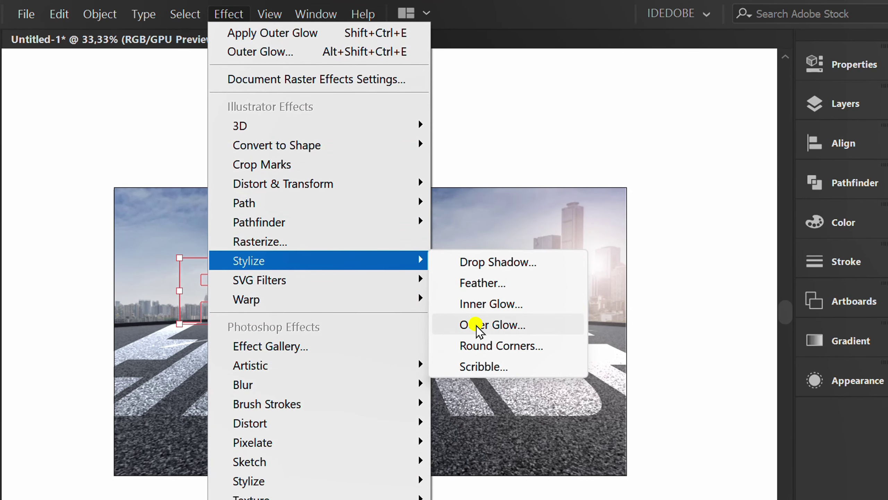
# Add a second white Outer Glow to FUTURE at 20% opacity, then deselect
pyautogui.click(499, 324)
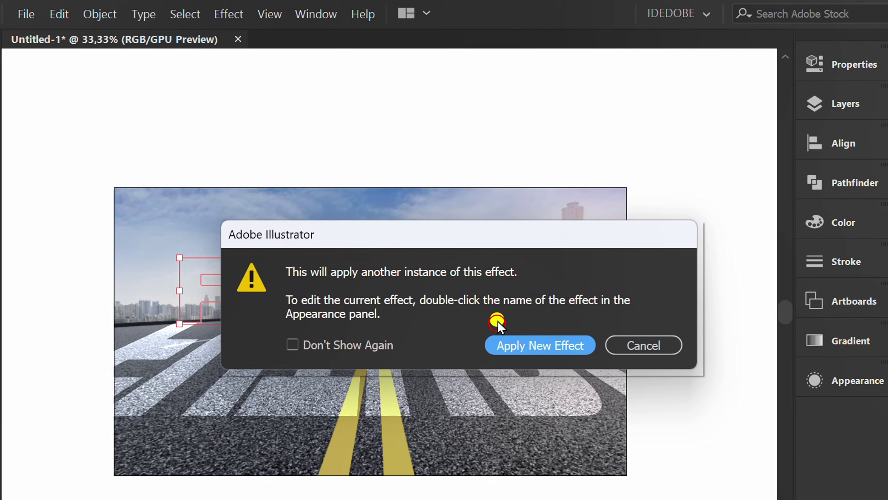
pyautogui.click(525, 346)
pyautogui.click(368, 219)
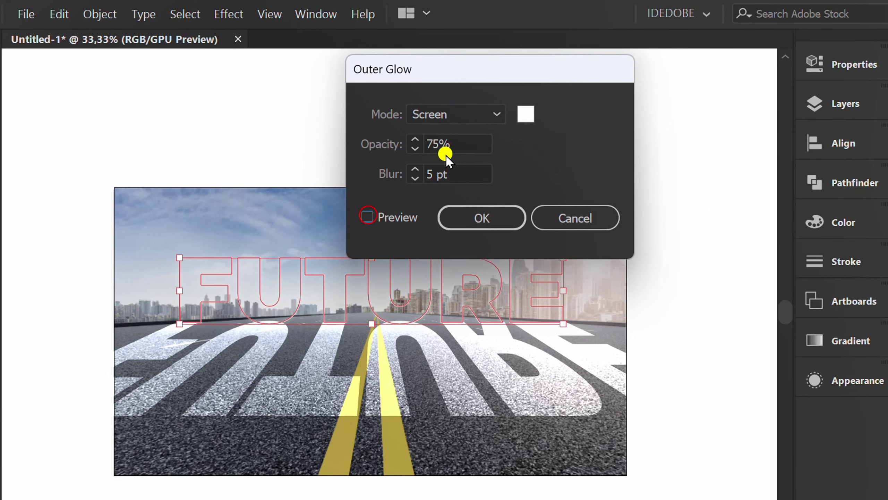
pyautogui.click(464, 143)
pyautogui.write('20')
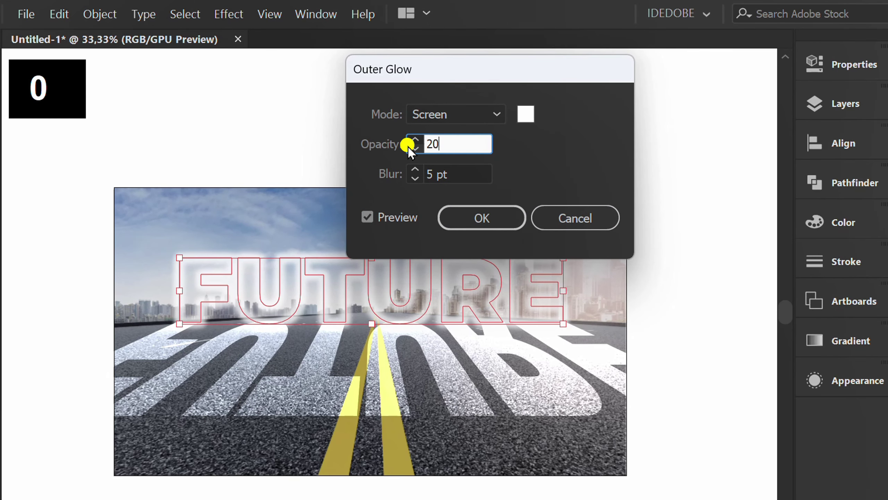
pyautogui.click(470, 217)
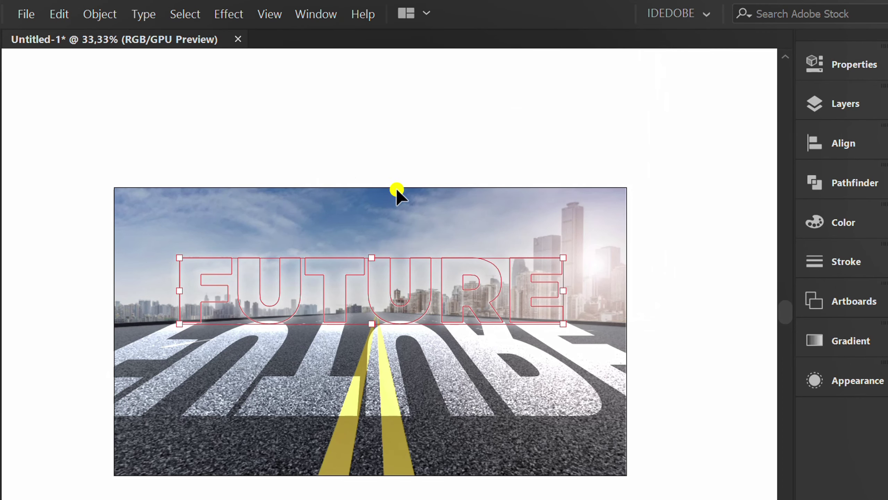
pyautogui.click(350, 149)
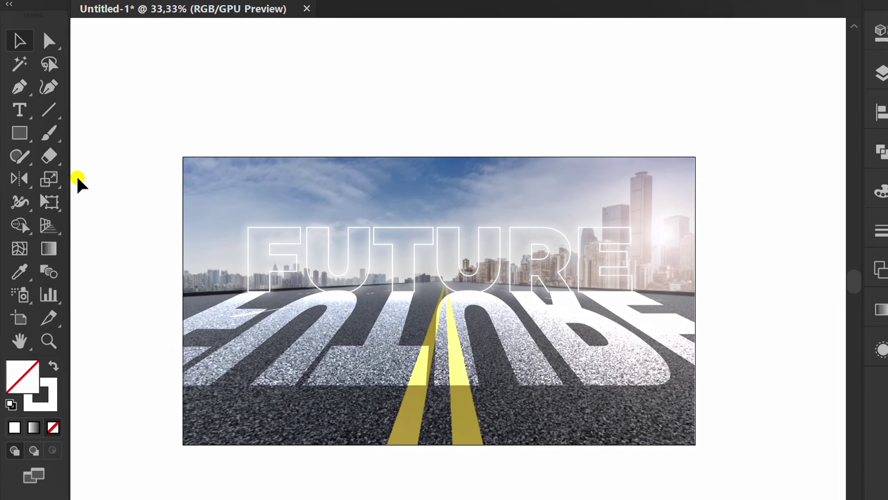
# Draw an artboard-sized rectangle filled with black
pyautogui.moveTo(23, 139); pyautogui.dragTo(94, 133)
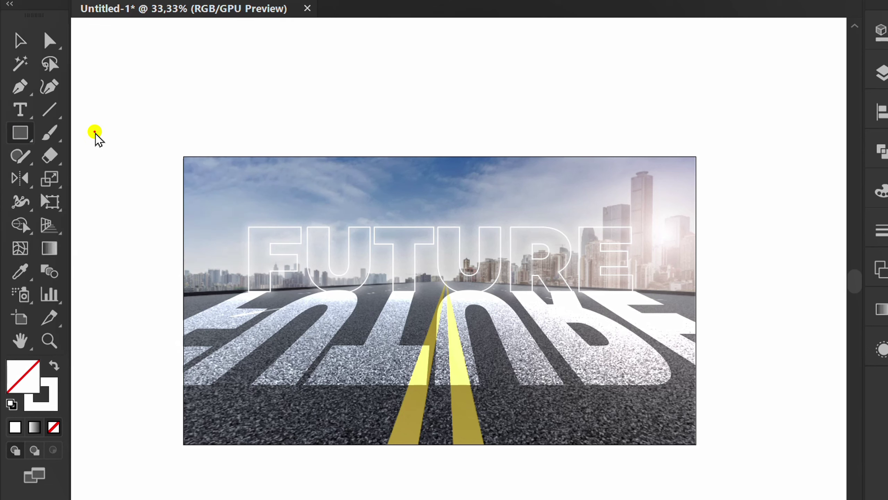
pyautogui.moveTo(183, 157)
pyautogui.mouseDown()
pyautogui.moveTo(560, 430)
pyautogui.moveTo(695, 445)
pyautogui.mouseUp()
pyautogui.click(817, 32)
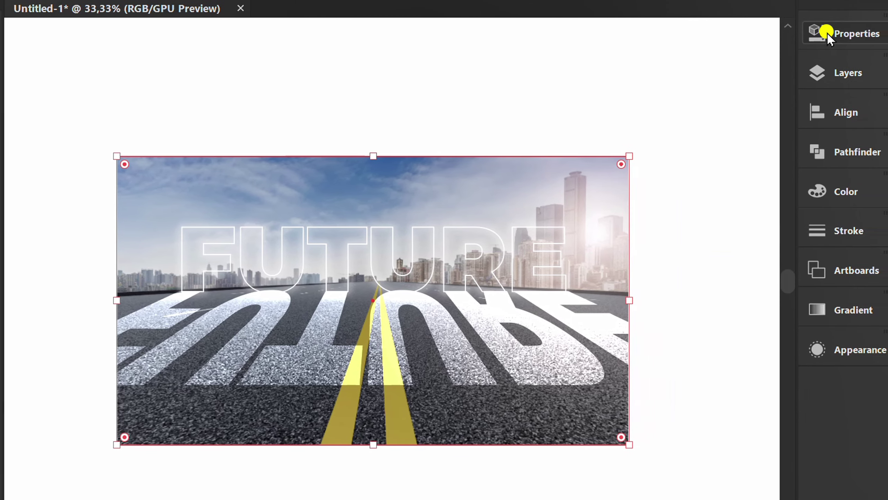
pyautogui.click(571, 226)
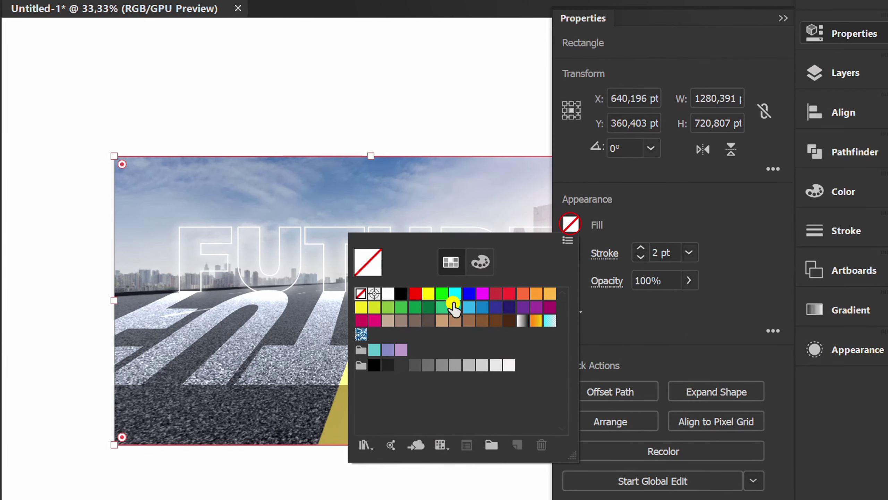
pyautogui.click(402, 295)
pyautogui.click(675, 218)
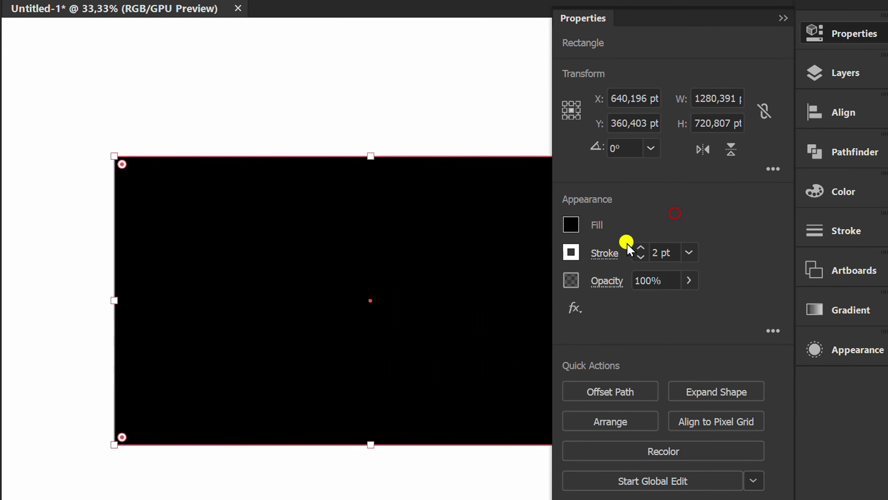
# Remove the rectangle's stroke, set its opacity to 35%, and send it to the back
pyautogui.click(571, 253)
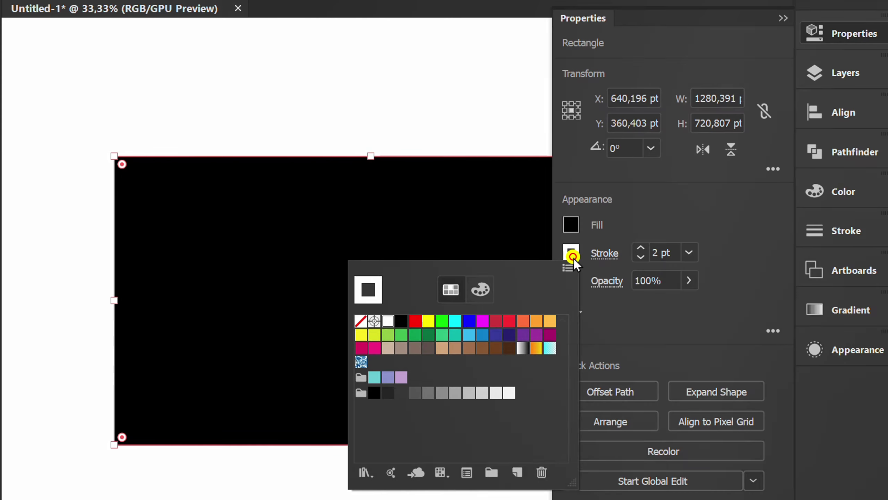
pyautogui.click(359, 322)
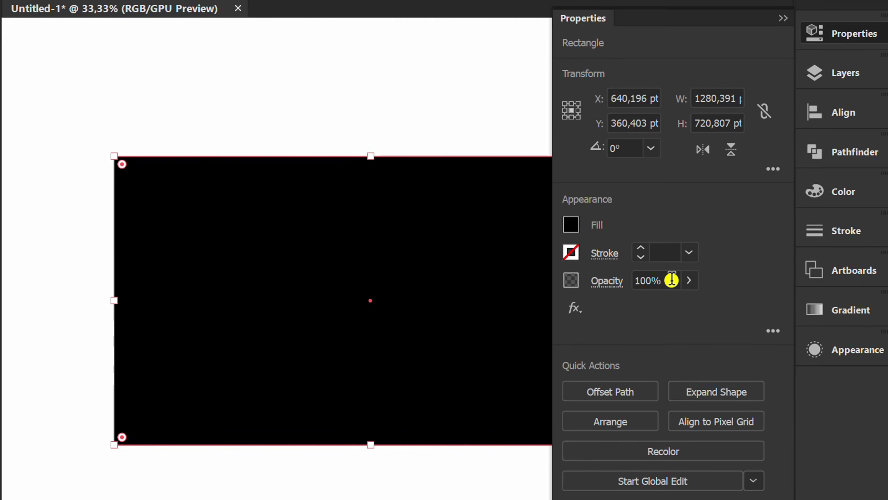
pyautogui.click(670, 280)
pyautogui.write('35')
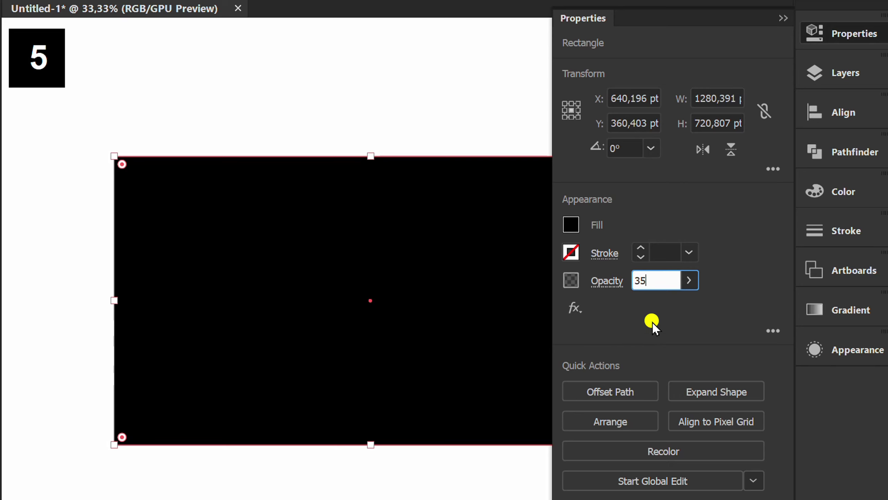
pyautogui.click(722, 271)
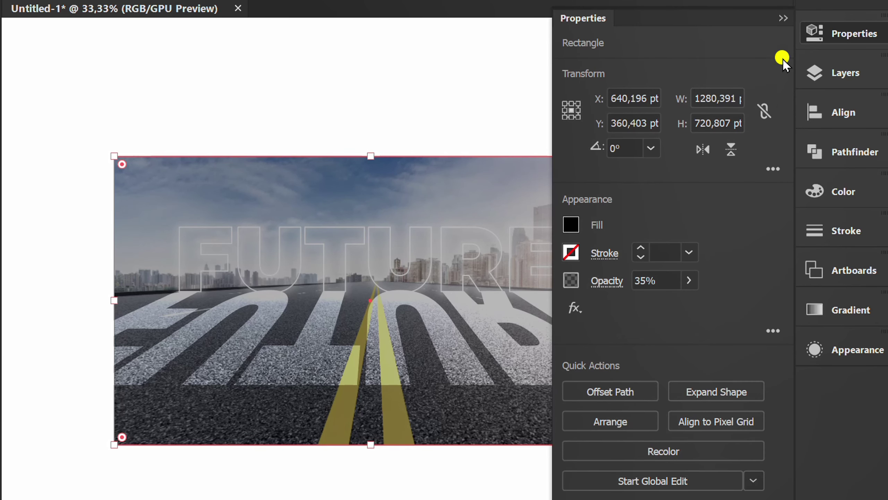
pyautogui.click(782, 18)
pyautogui.rightClick(231, 172)
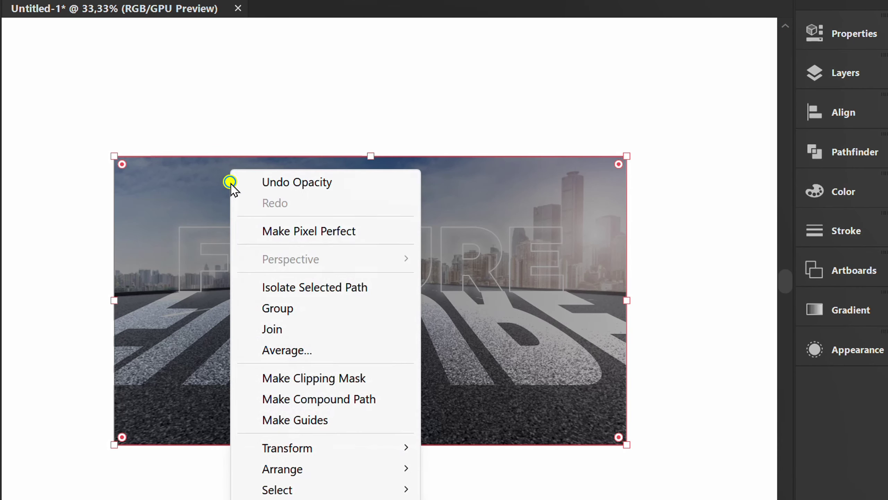
pyautogui.moveTo(323, 469)
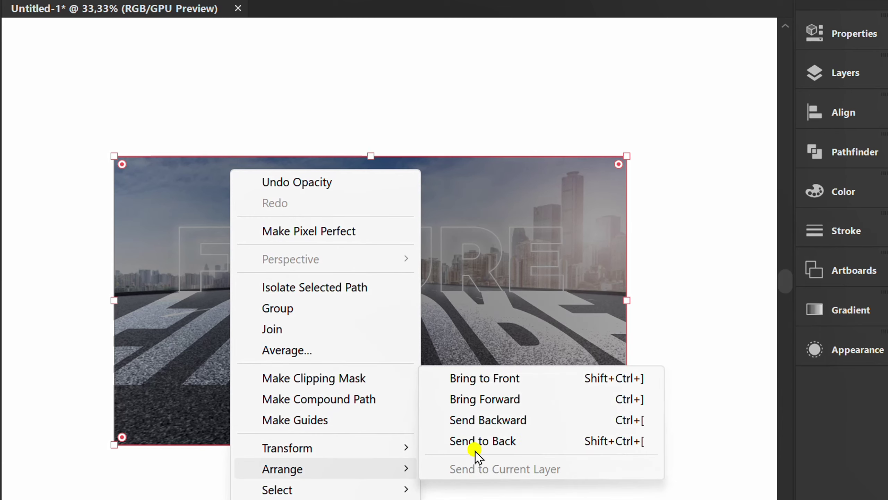
pyautogui.click(509, 438)
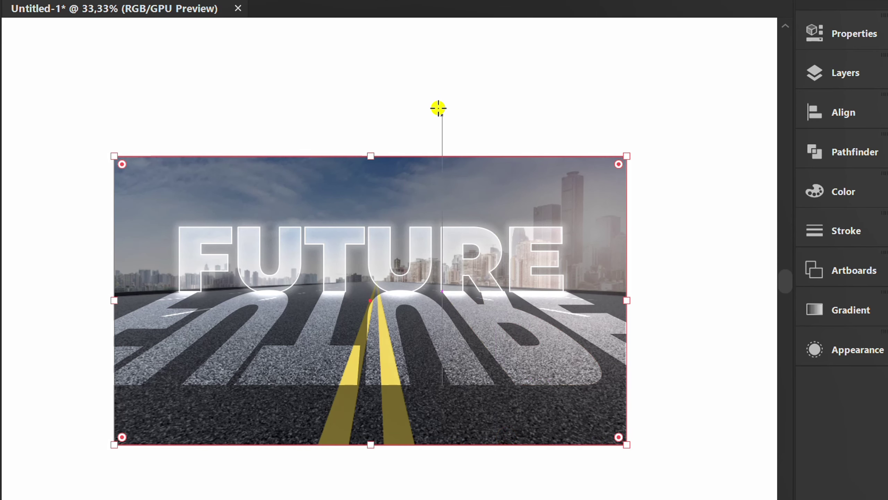
pyautogui.hotkey('ctrl', '0')
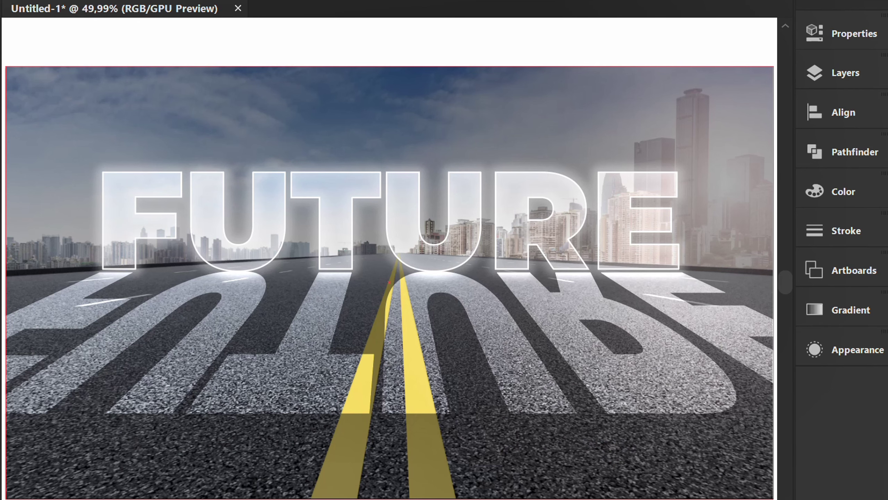